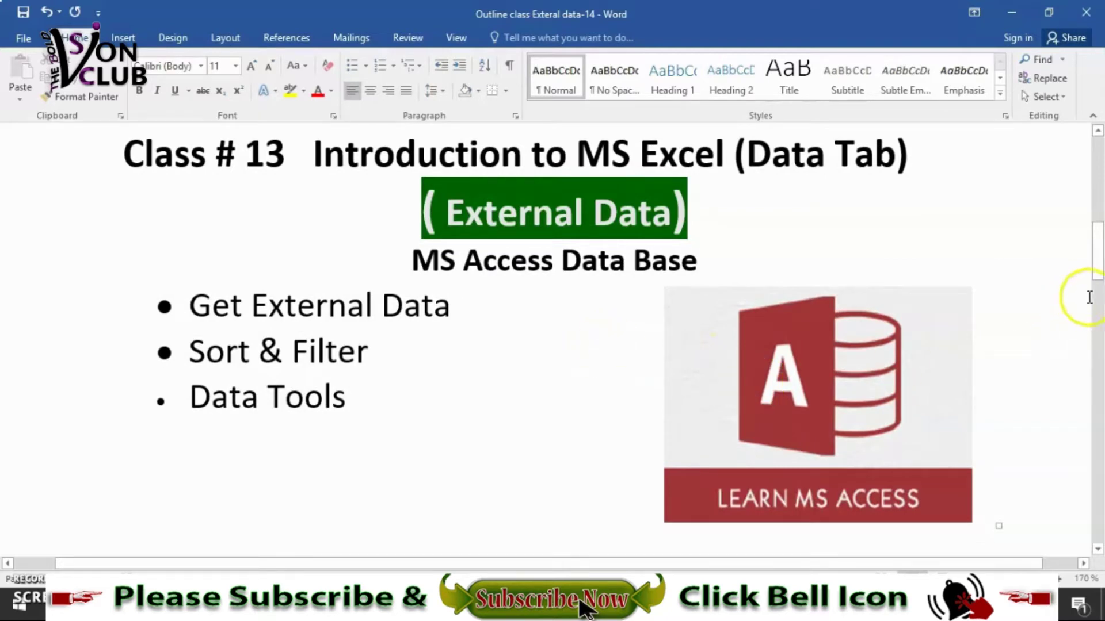
- Import recorder lik.txt with the default wizard settings, placing its web links at $E$9
{"action": "left_click_drag", "start_coordinate": [1098, 253], "coordinate": [1099, 281]}
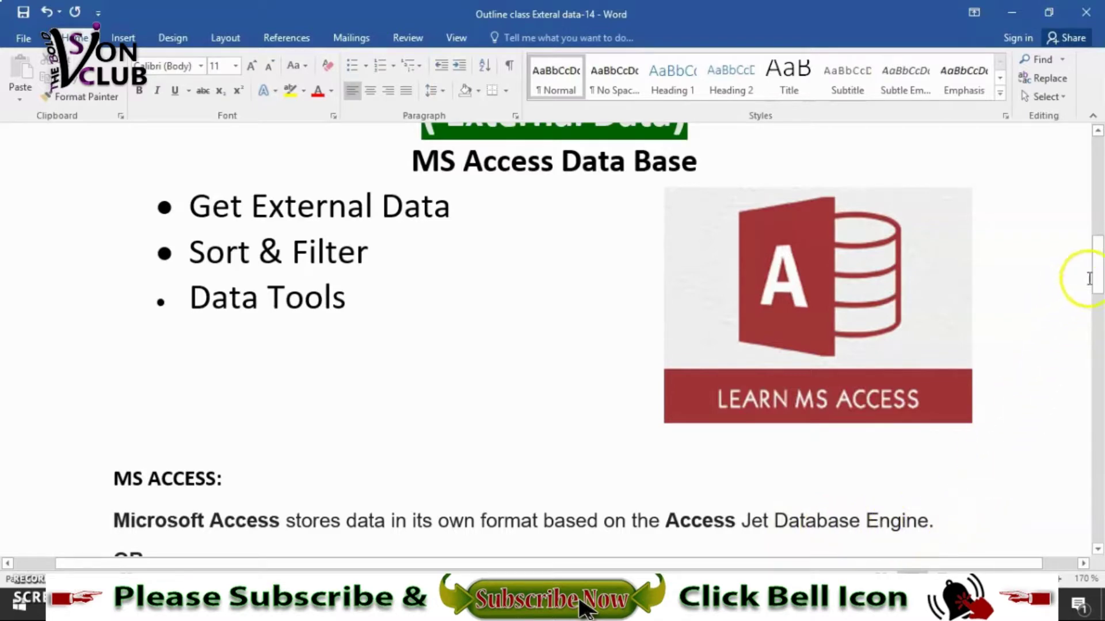
{"action": "left_click_drag", "start_coordinate": [1097, 276], "coordinate": [1099, 279]}
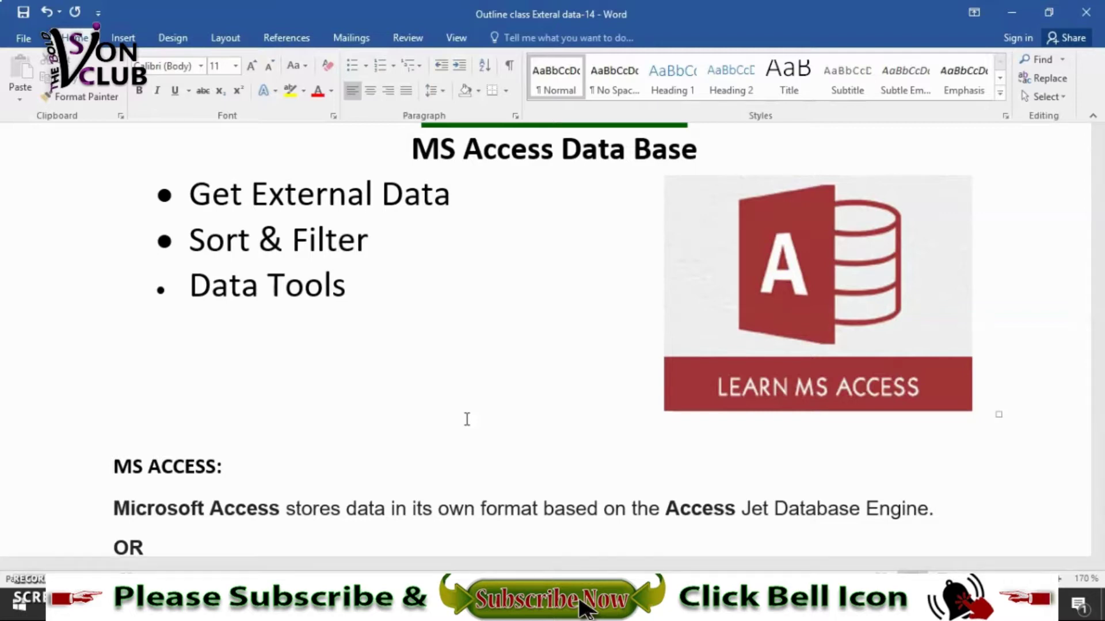
{"action": "left_click_drag", "start_coordinate": [1099, 270], "coordinate": [1100, 169]}
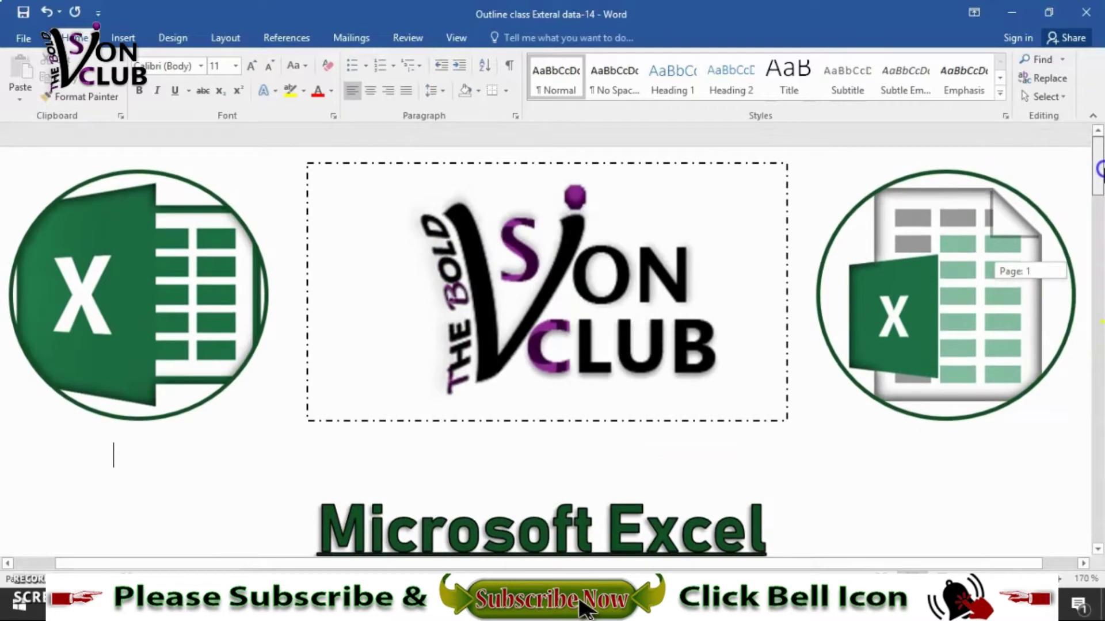
{"action": "left_click", "coordinate": [656, 491]}
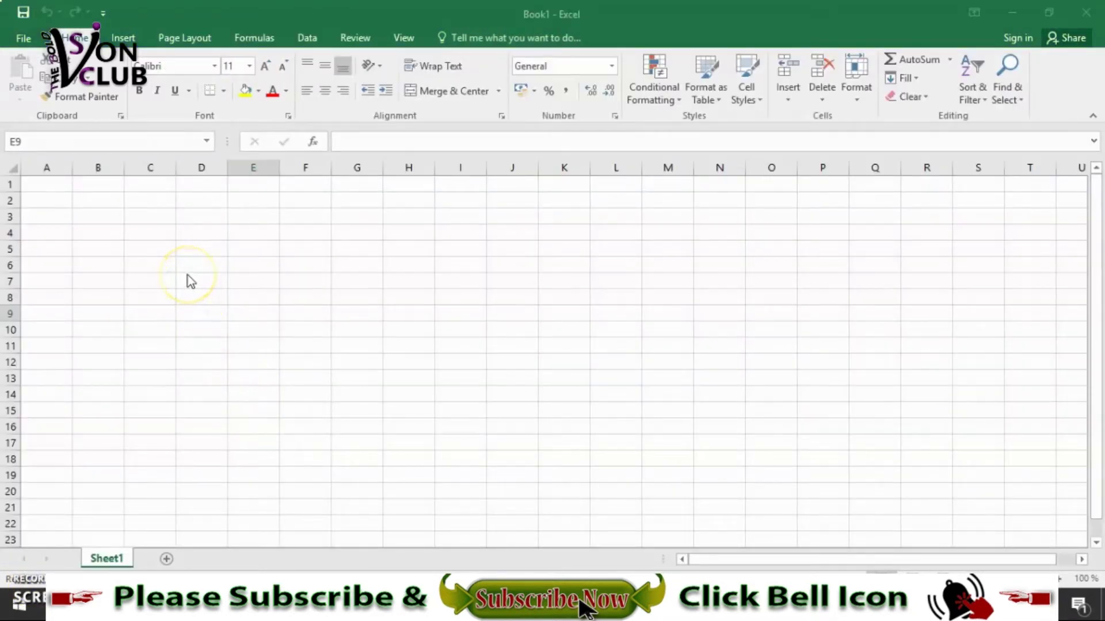
{"action": "left_click", "coordinate": [308, 39]}
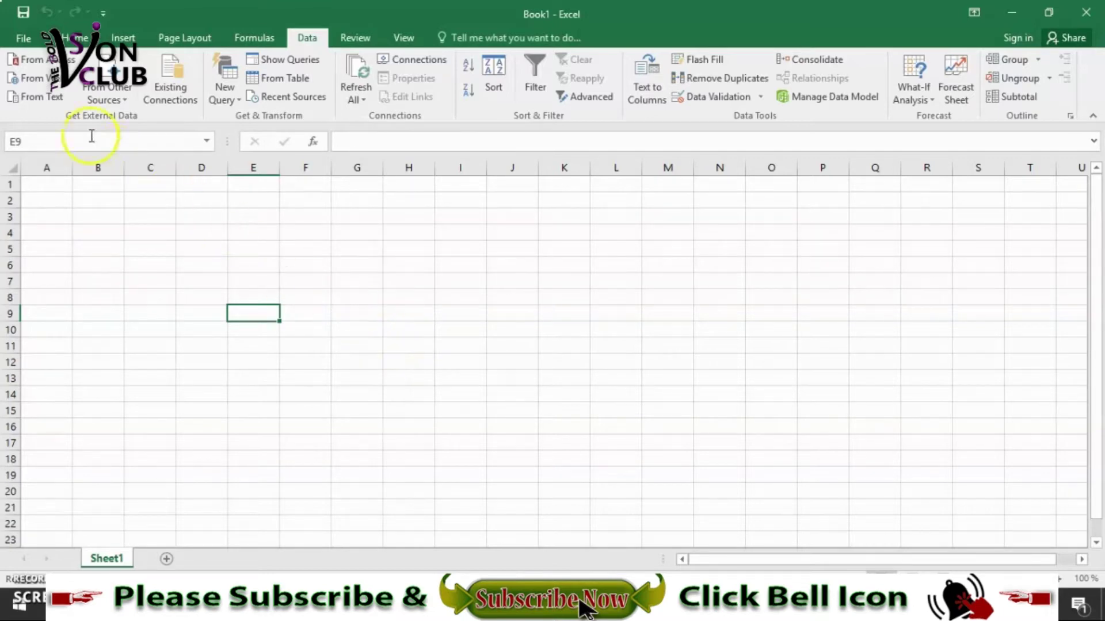
{"action": "left_click", "coordinate": [40, 99]}
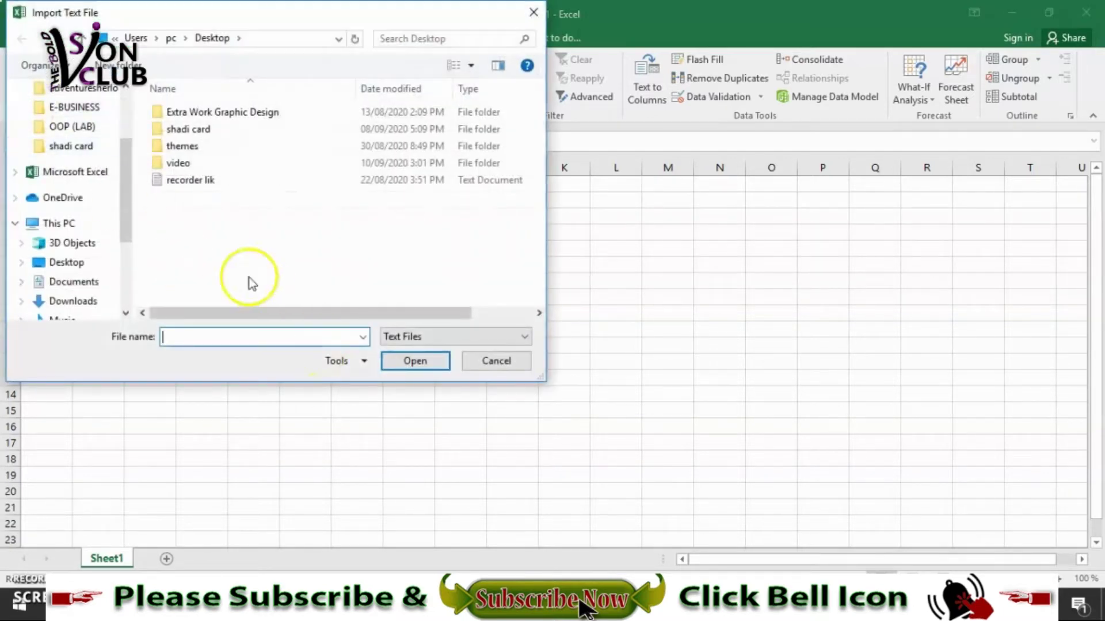
{"action": "left_click", "coordinate": [190, 181]}
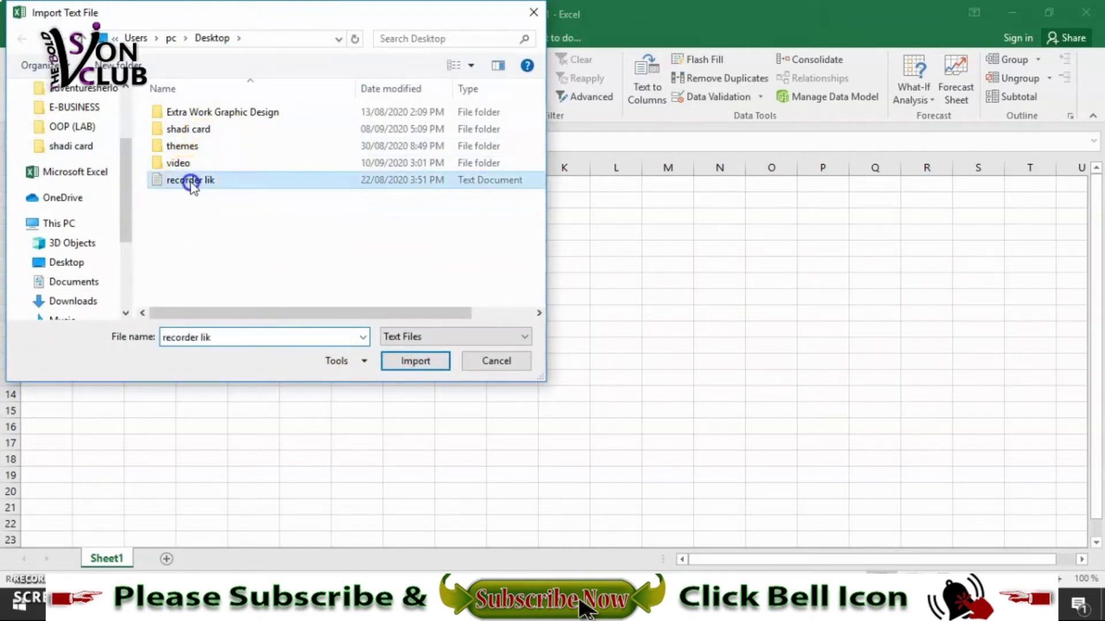
{"action": "left_click", "coordinate": [433, 367]}
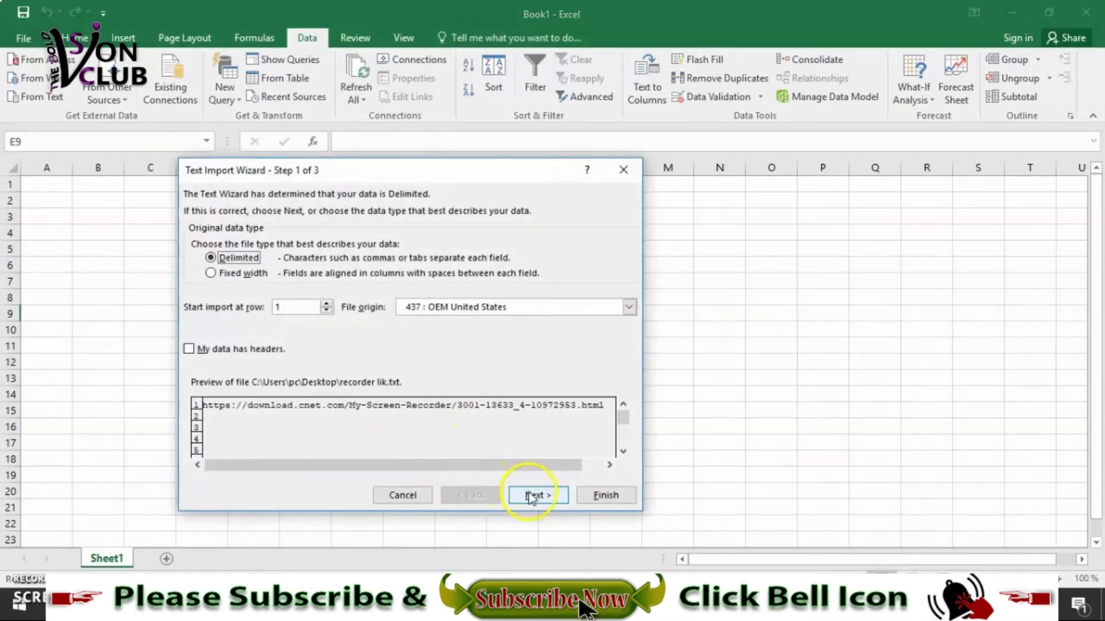
{"action": "left_click", "coordinate": [535, 496]}
{"action": "left_click", "coordinate": [535, 496]}
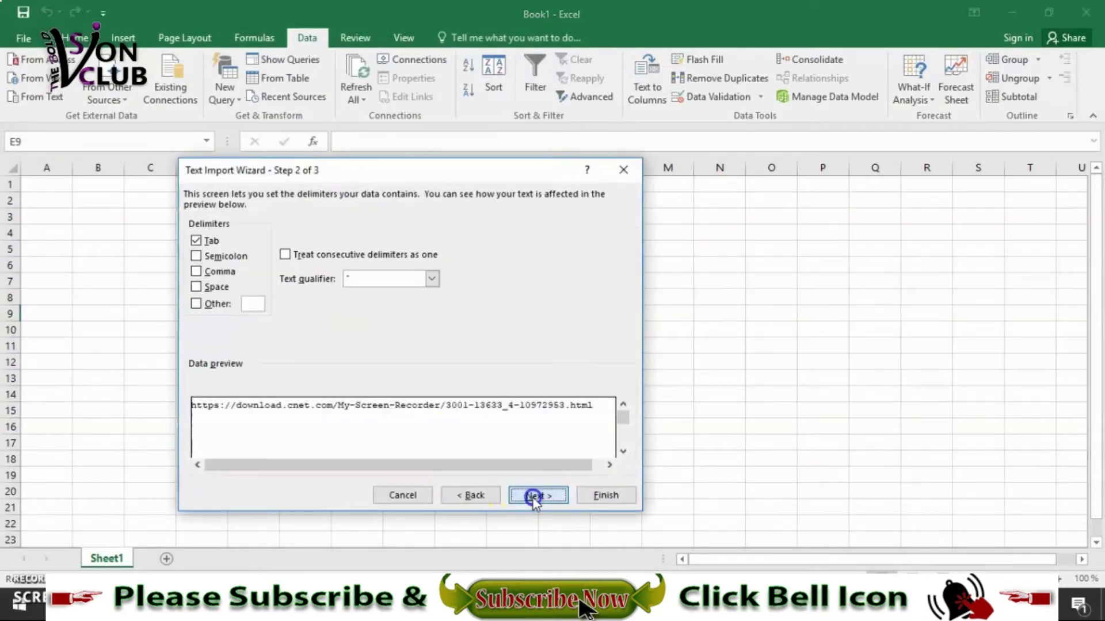
{"action": "left_click", "coordinate": [628, 497]}
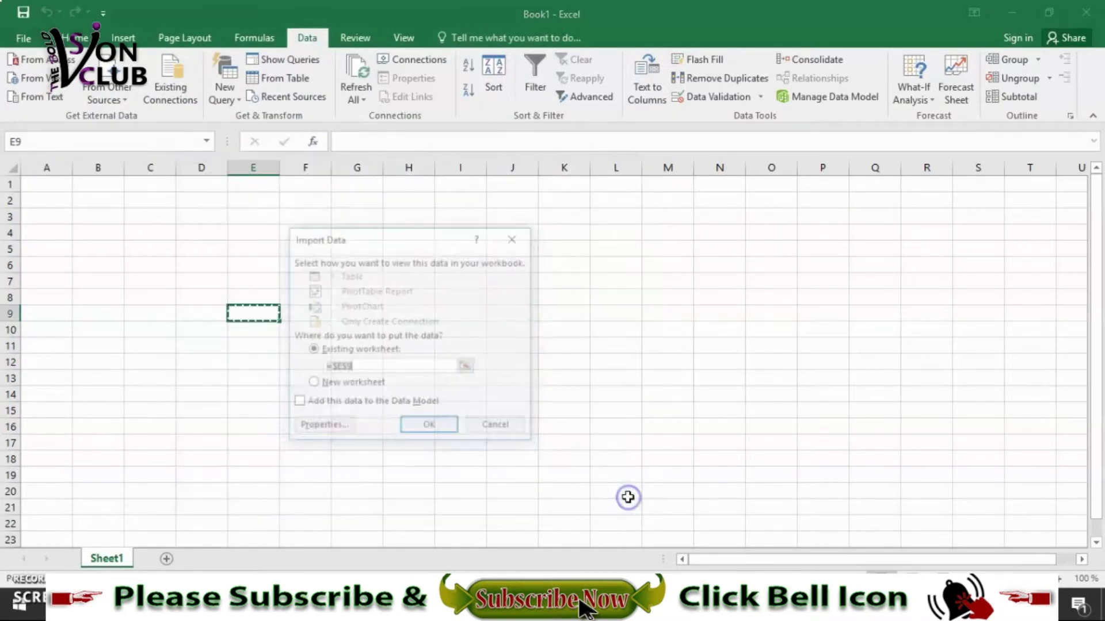
{"action": "left_click", "coordinate": [444, 426]}
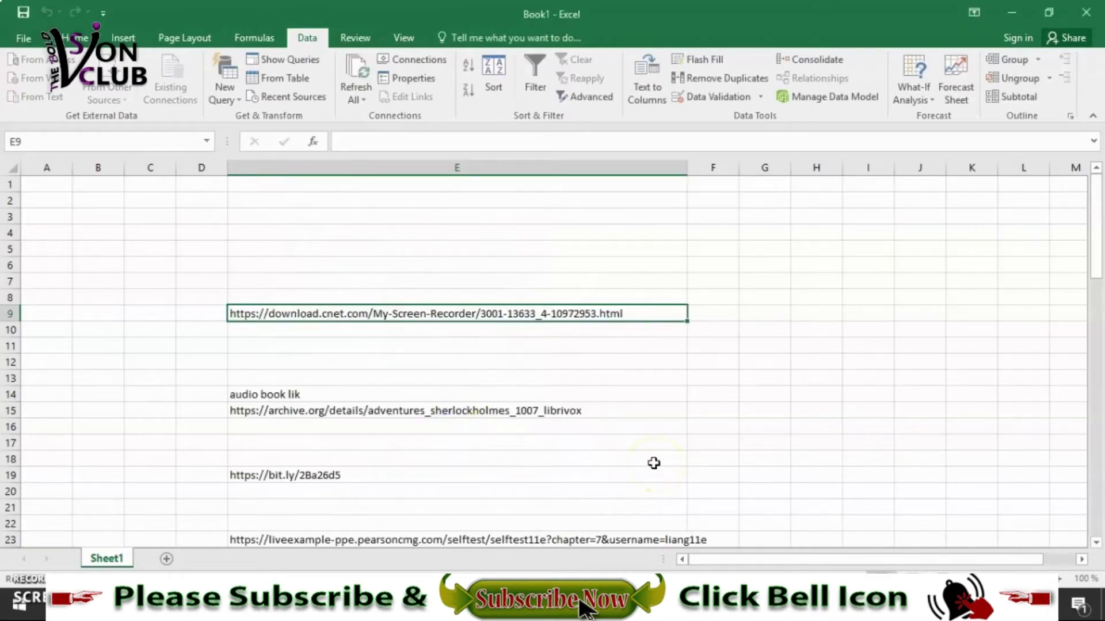
- Add a blank Sheet2 with cell E9 selected, then bring up the Windows Start menu
{"action": "mouse_move", "coordinate": [1095, 266]}
{"action": "left_mouse_down"}
{"action": "mouse_move", "coordinate": [1098, 541]}
{"action": "mouse_move", "coordinate": [1099, 265]}
{"action": "left_mouse_up"}
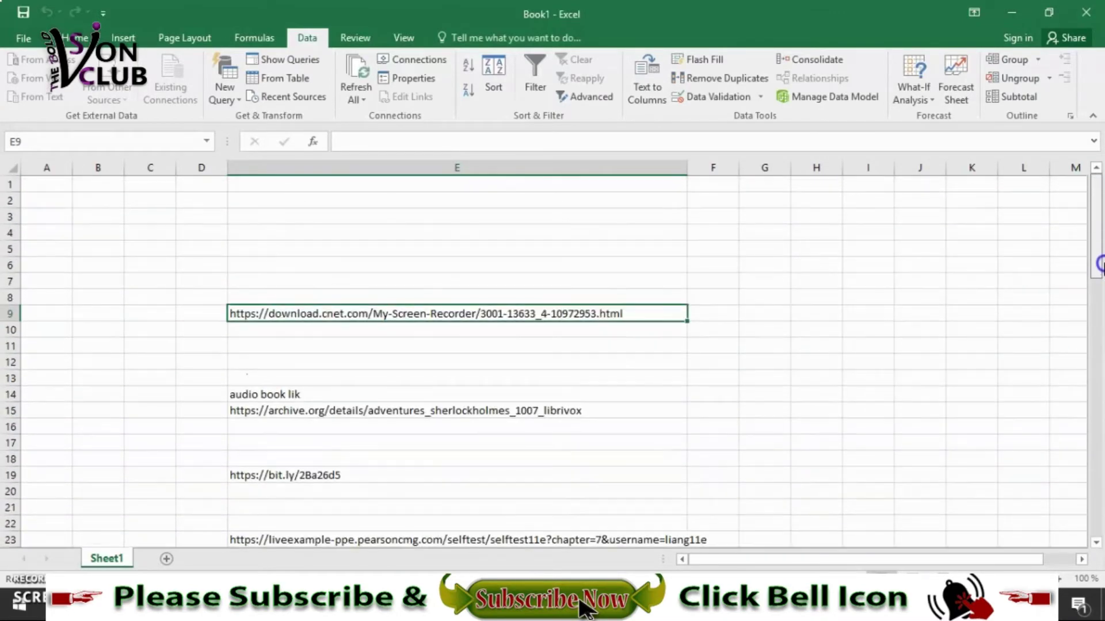
{"action": "left_click", "coordinate": [163, 392]}
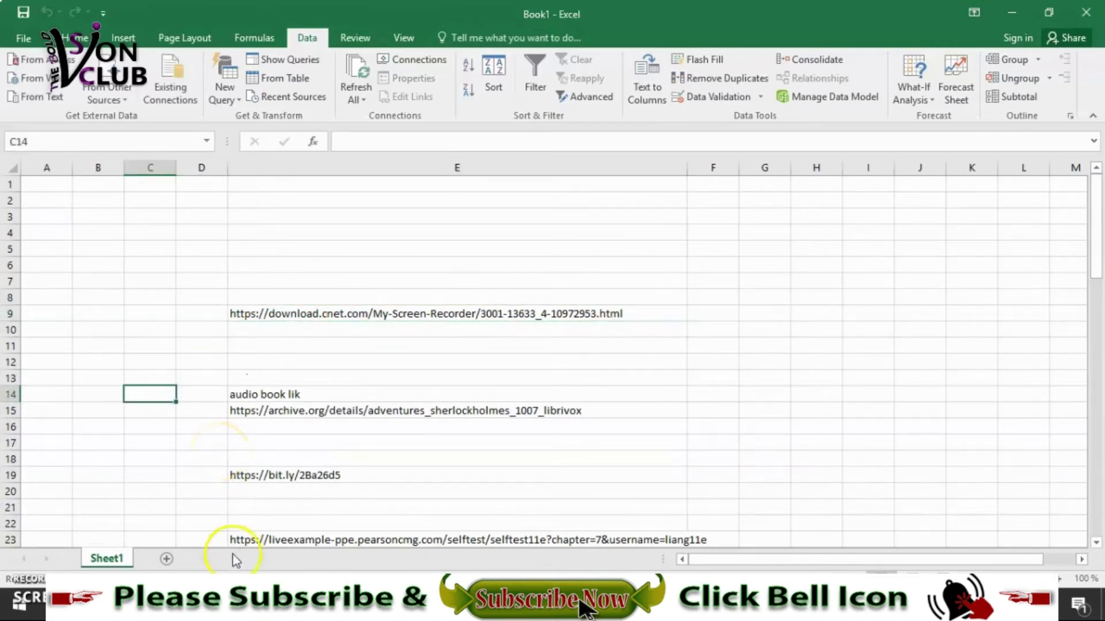
{"action": "left_click", "coordinate": [167, 558]}
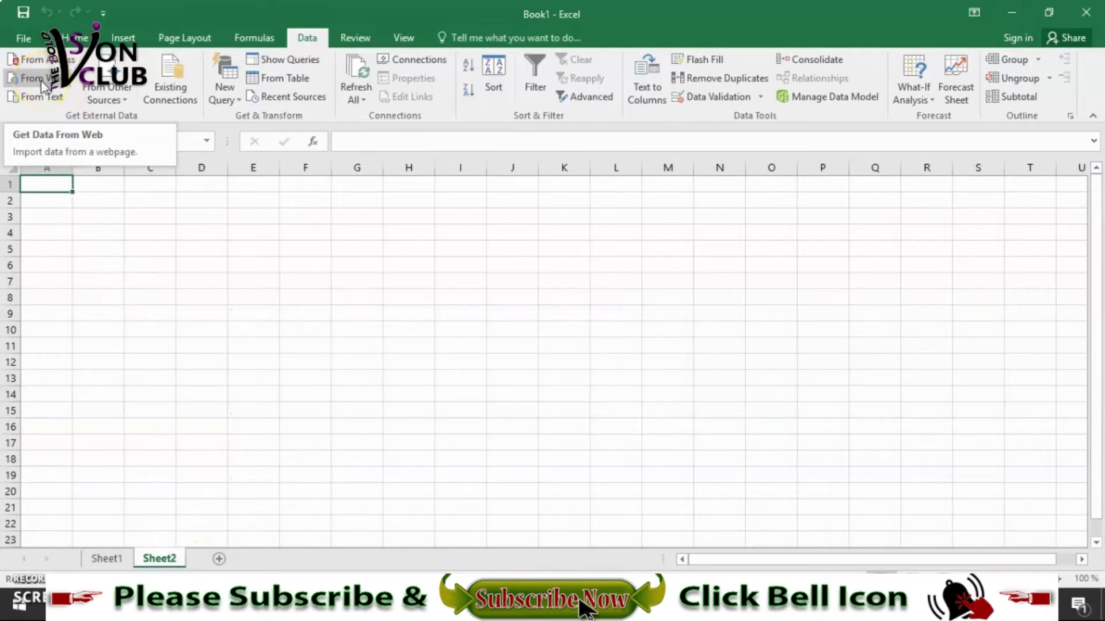
{"action": "left_click", "coordinate": [250, 316]}
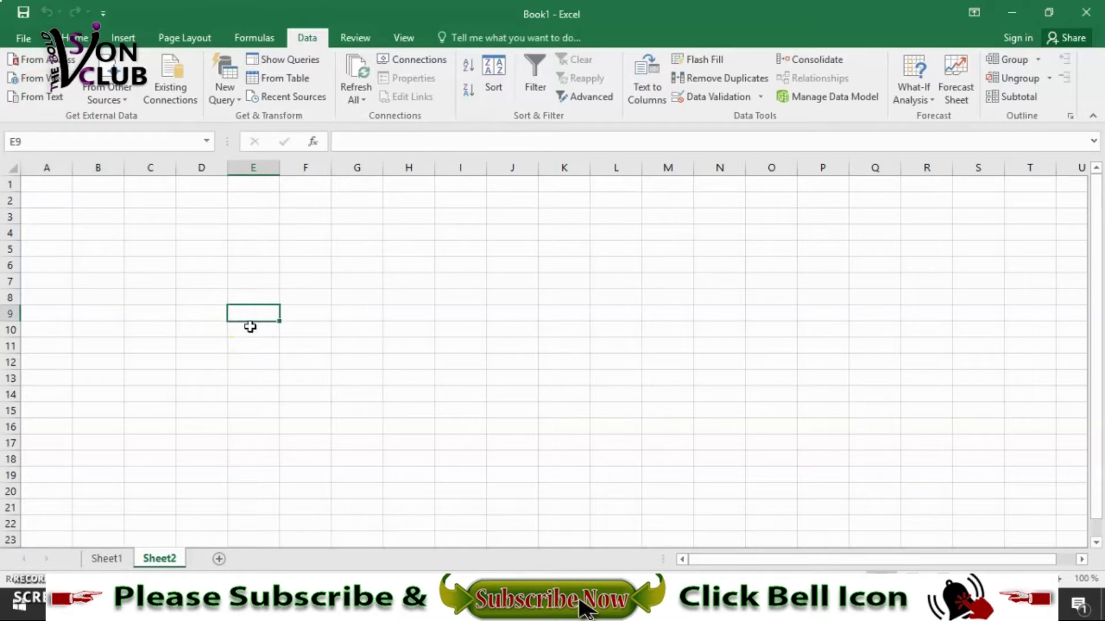
{"action": "left_click", "coordinate": [43, 80]}
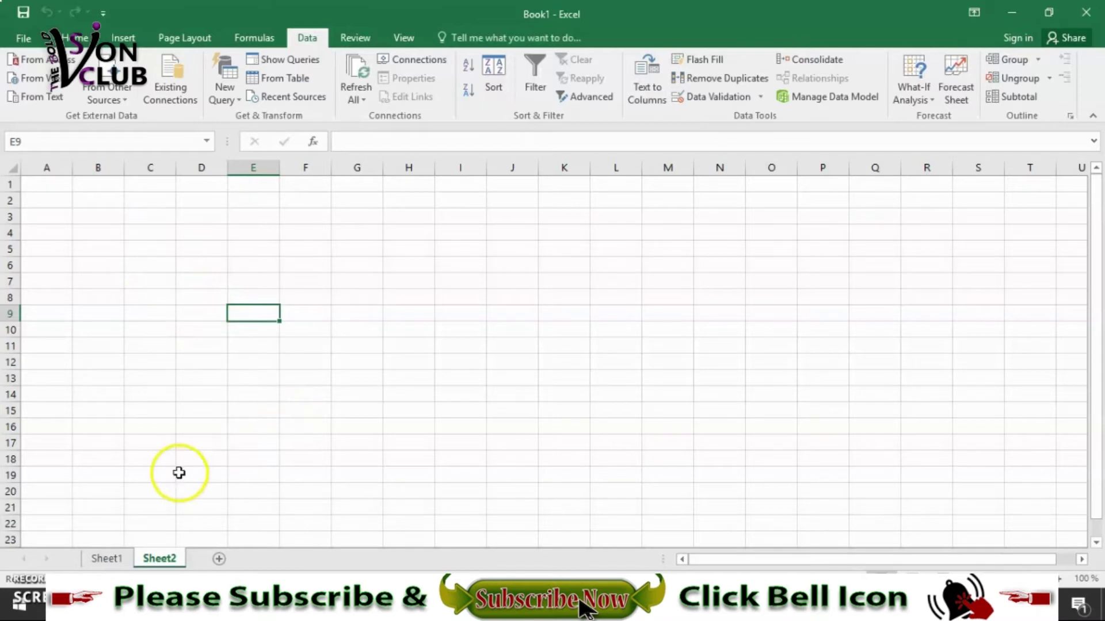
{"action": "left_click", "coordinate": [20, 611]}
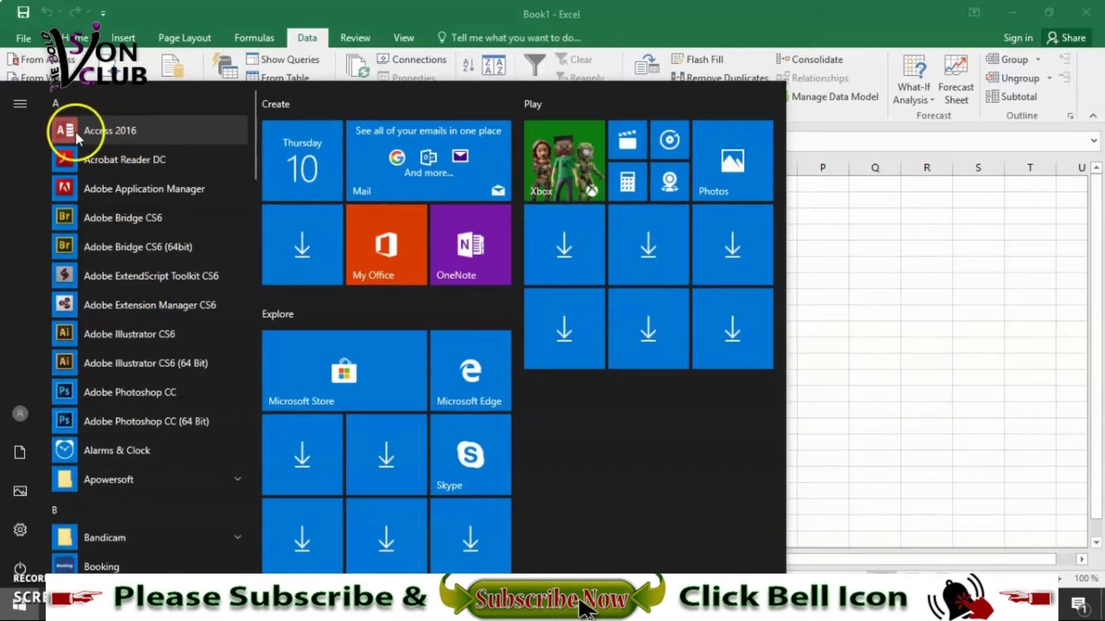
- Launch Access 2016 and create the blank desktop database Database1
{"action": "left_click", "coordinate": [97, 130]}
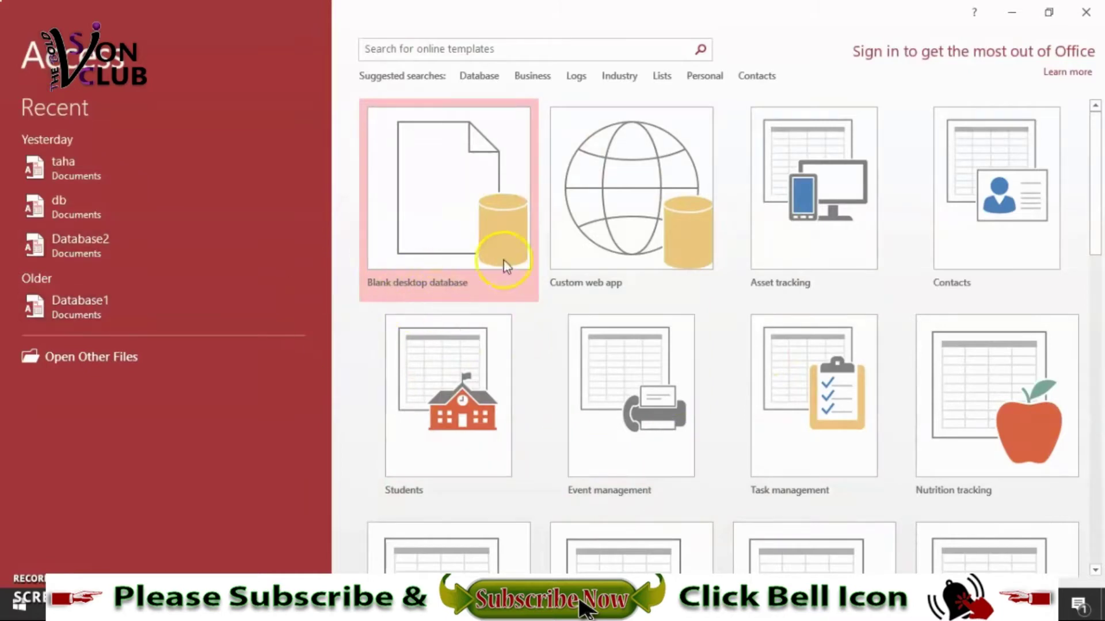
{"action": "left_click", "coordinate": [449, 224]}
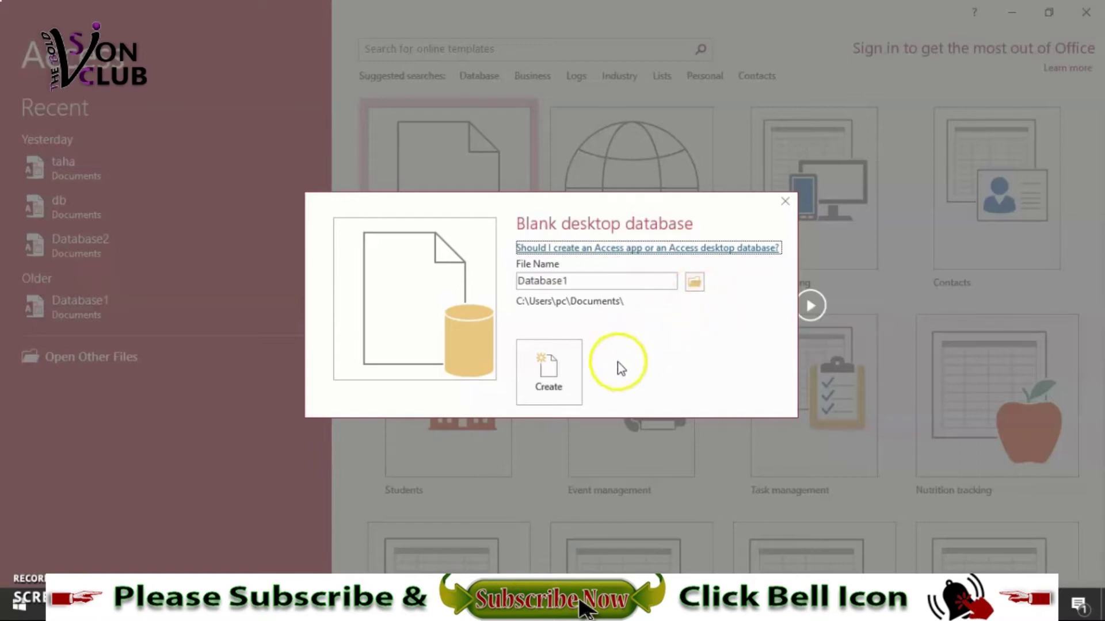
{"action": "left_click", "coordinate": [549, 374]}
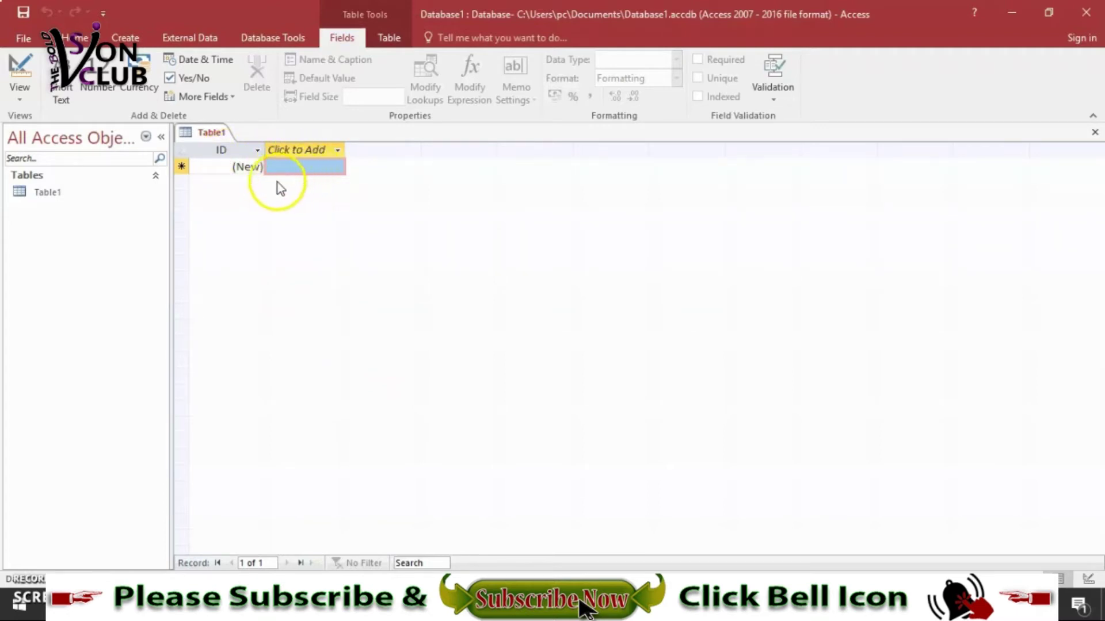
- Open Table1 in Design View, saving it under the name Table1
{"action": "right_click", "coordinate": [44, 195]}
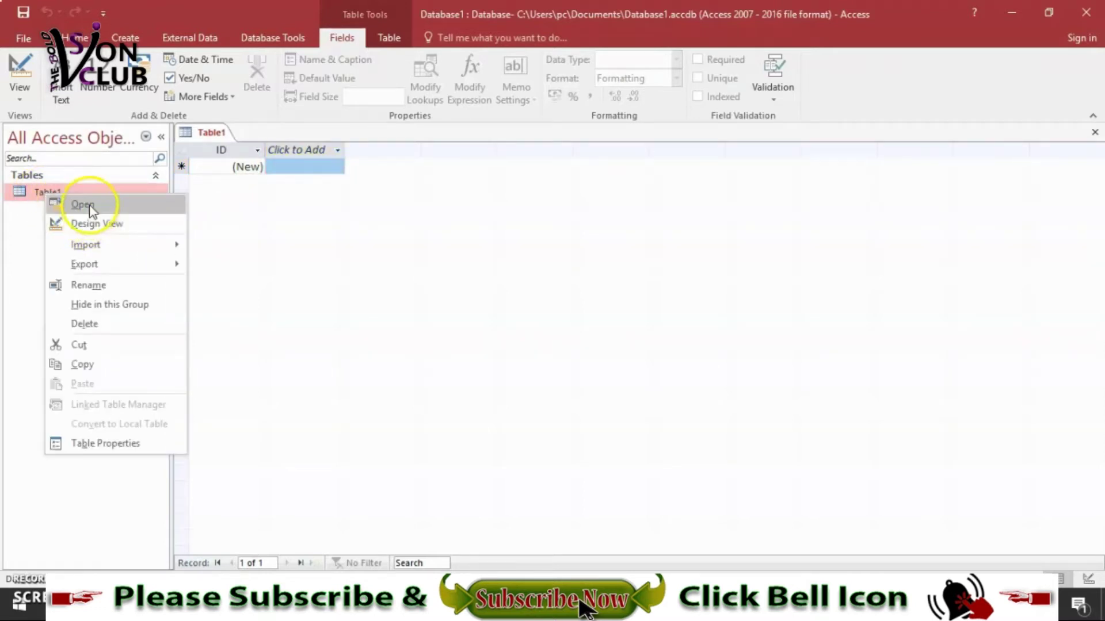
{"action": "left_click", "coordinate": [91, 208]}
{"action": "right_click", "coordinate": [63, 193]}
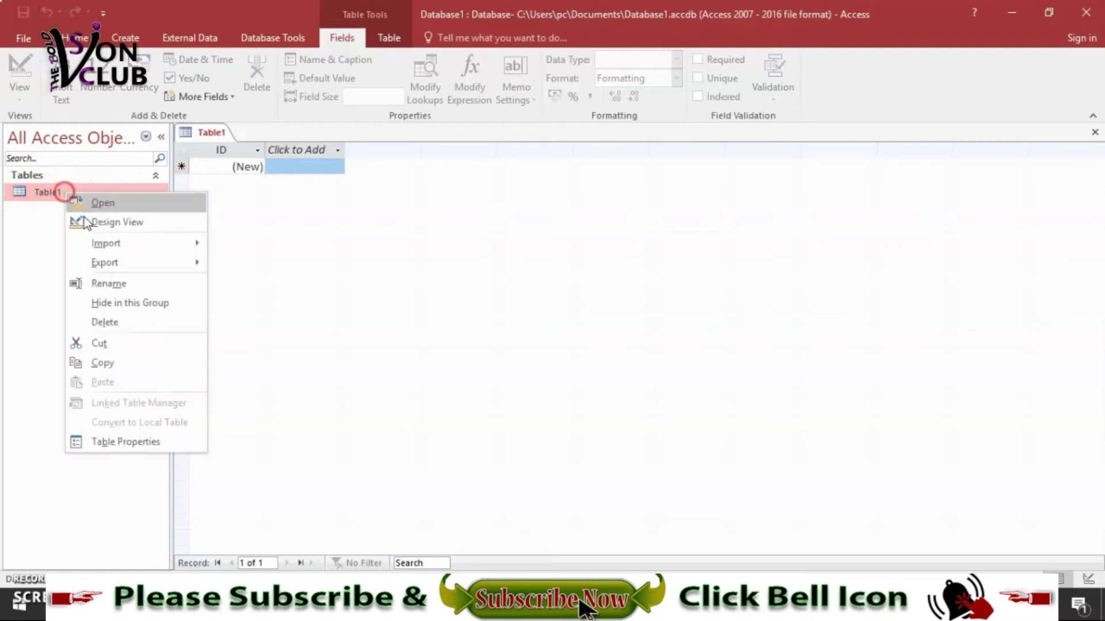
{"action": "left_click", "coordinate": [104, 226]}
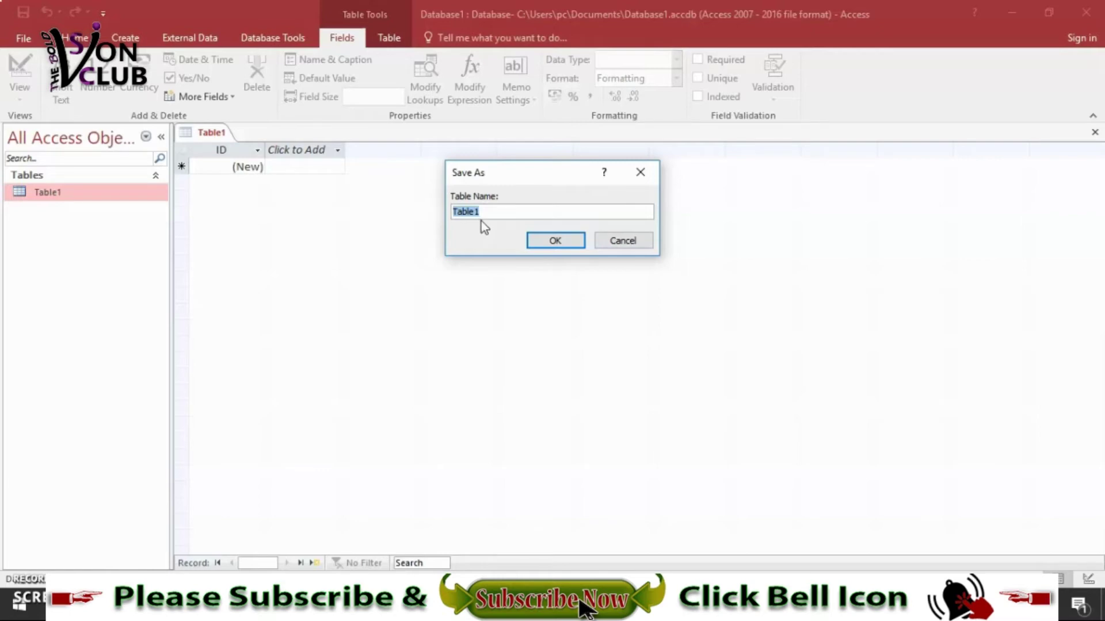
{"action": "left_click", "coordinate": [554, 241]}
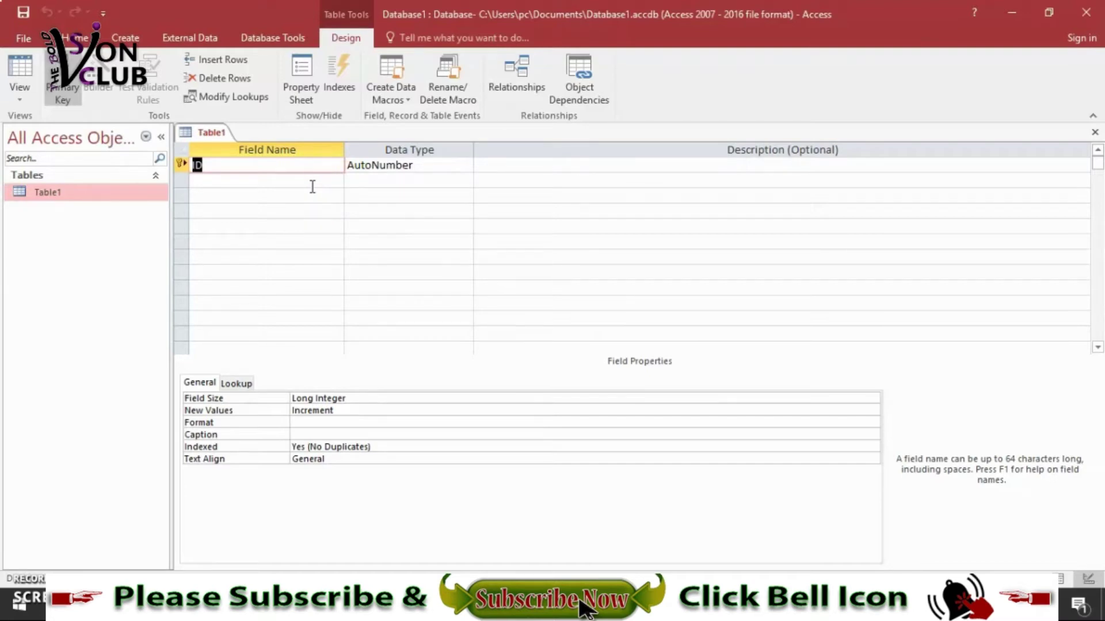
- Keep the ID field's data type as AutoNumber
{"action": "left_click", "coordinate": [284, 167]}
{"action": "left_click", "coordinate": [266, 176]}
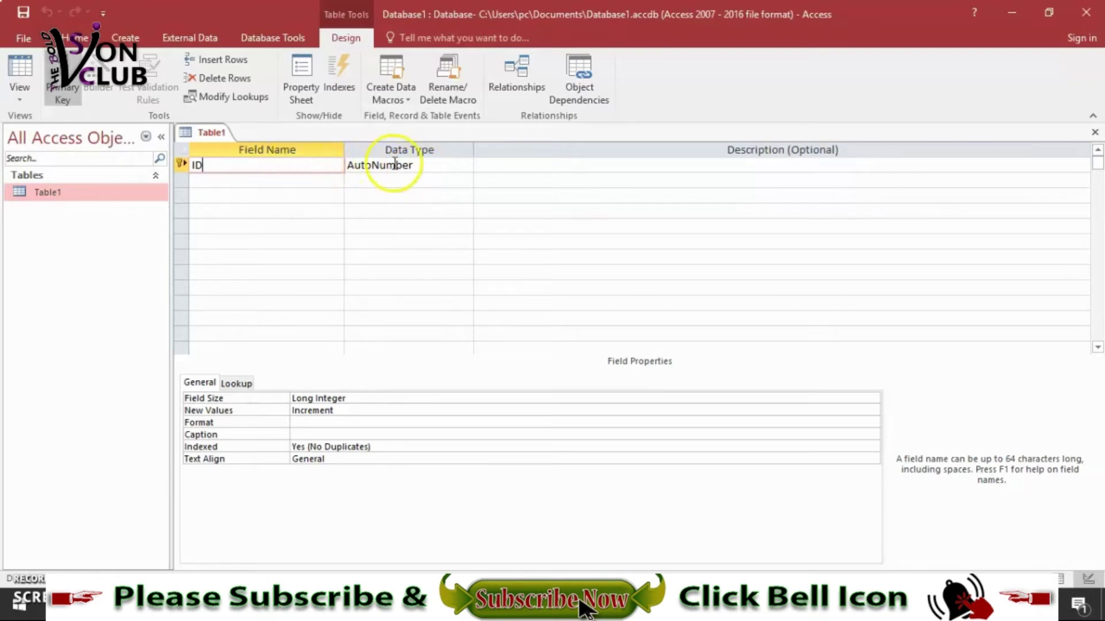
{"action": "left_click", "coordinate": [437, 167]}
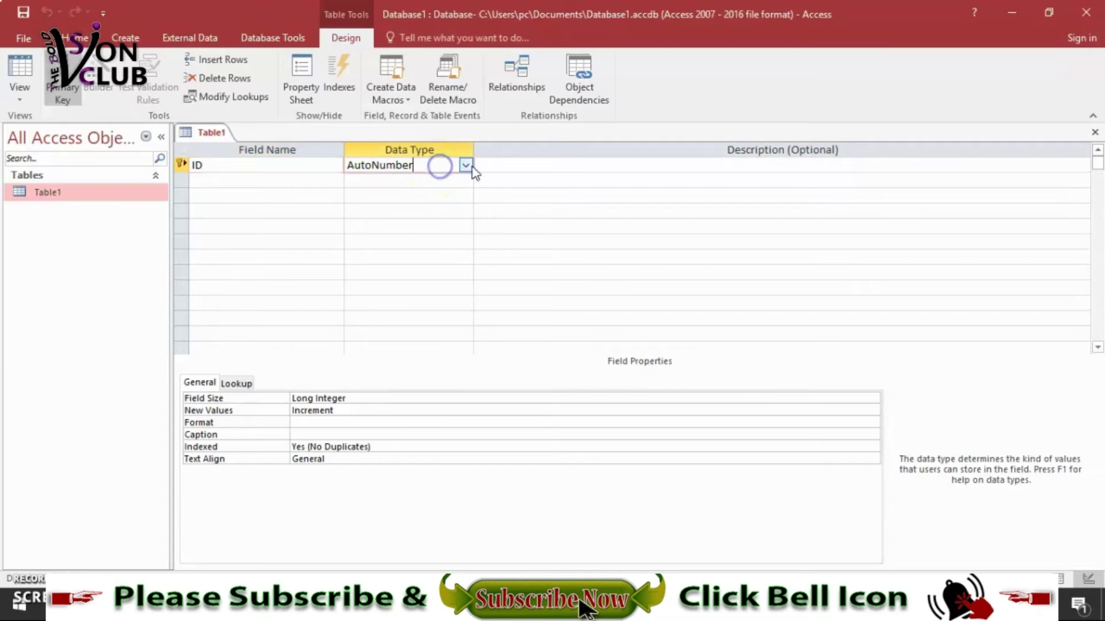
{"action": "left_click", "coordinate": [467, 166]}
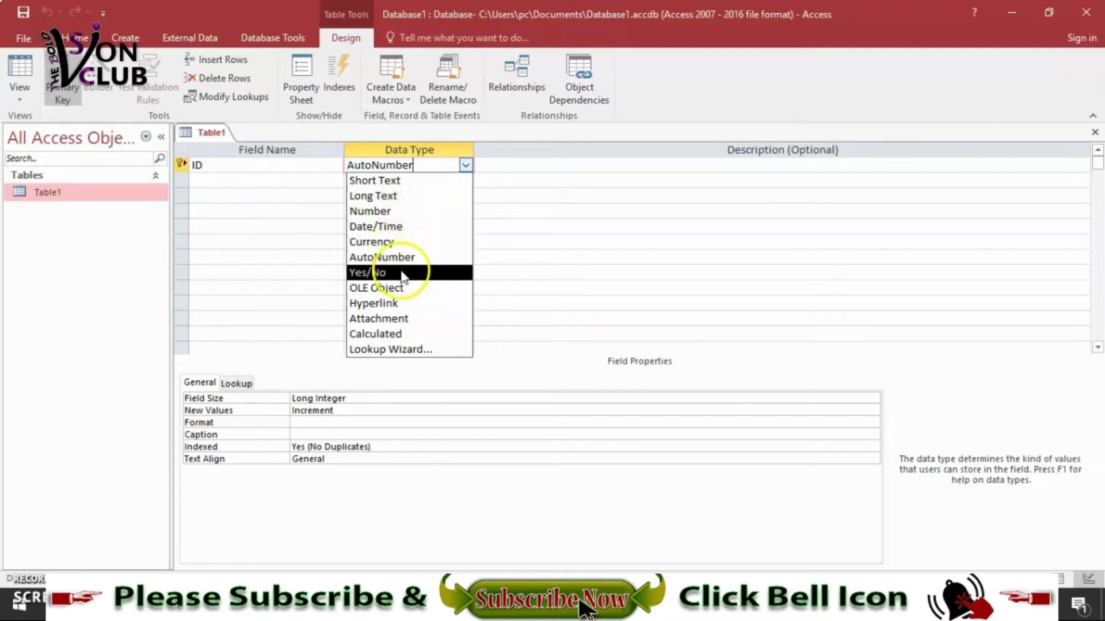
{"action": "left_click", "coordinate": [466, 165]}
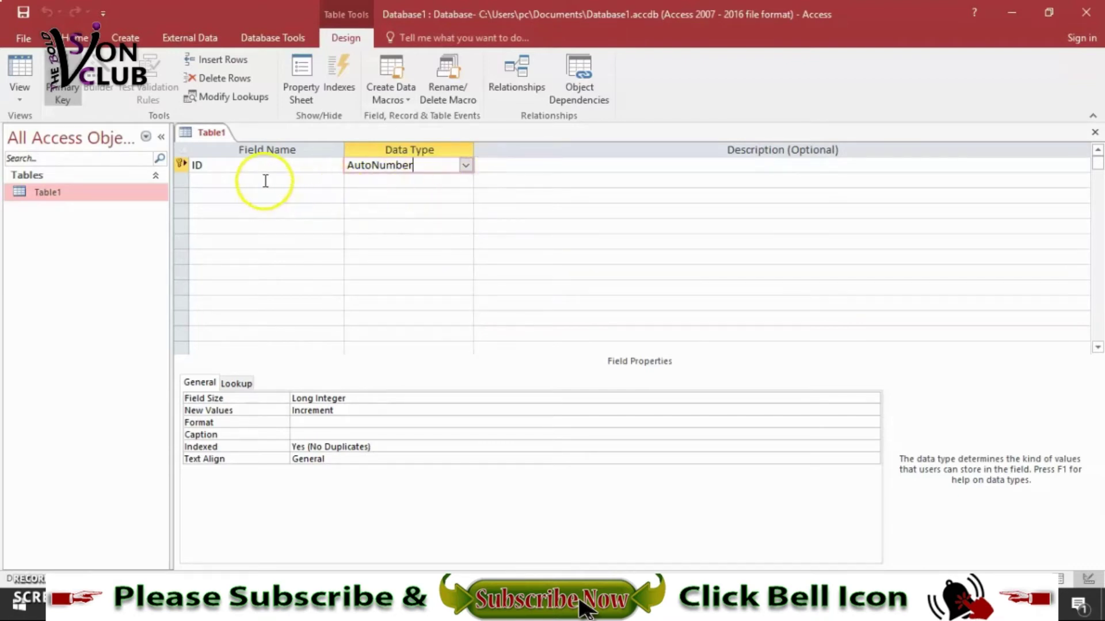
- Add a Name field, keeping it despite the reserved-word warning, and start an Address field
{"action": "left_click", "coordinate": [264, 180]}
{"action": "type", "text": "Nam"}
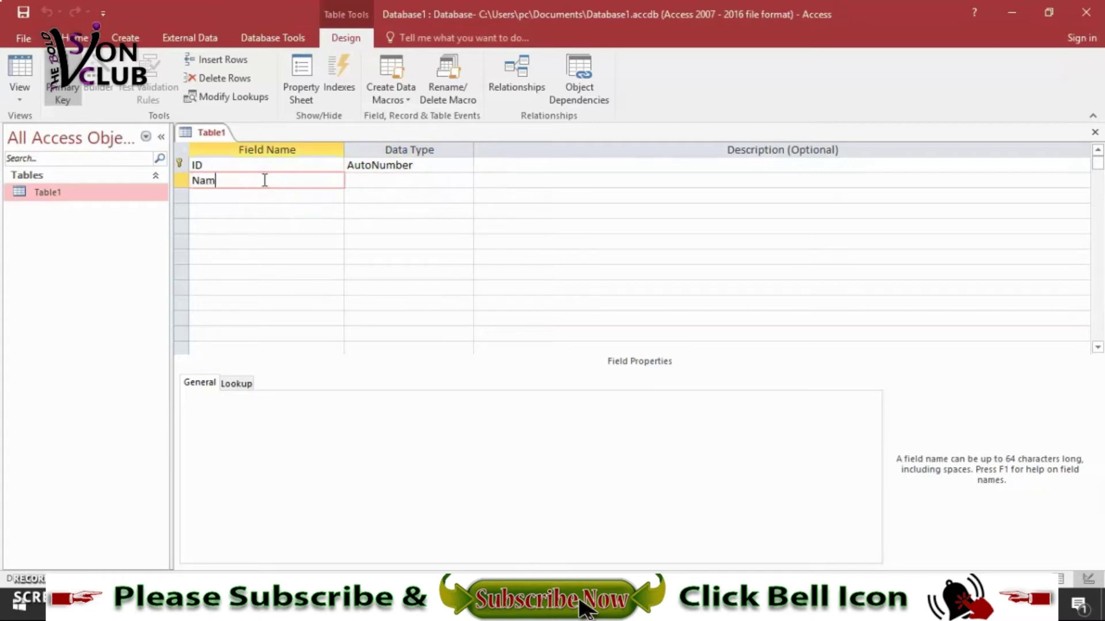
{"action": "type", "text": "e"}
{"action": "left_click", "coordinate": [387, 180]}
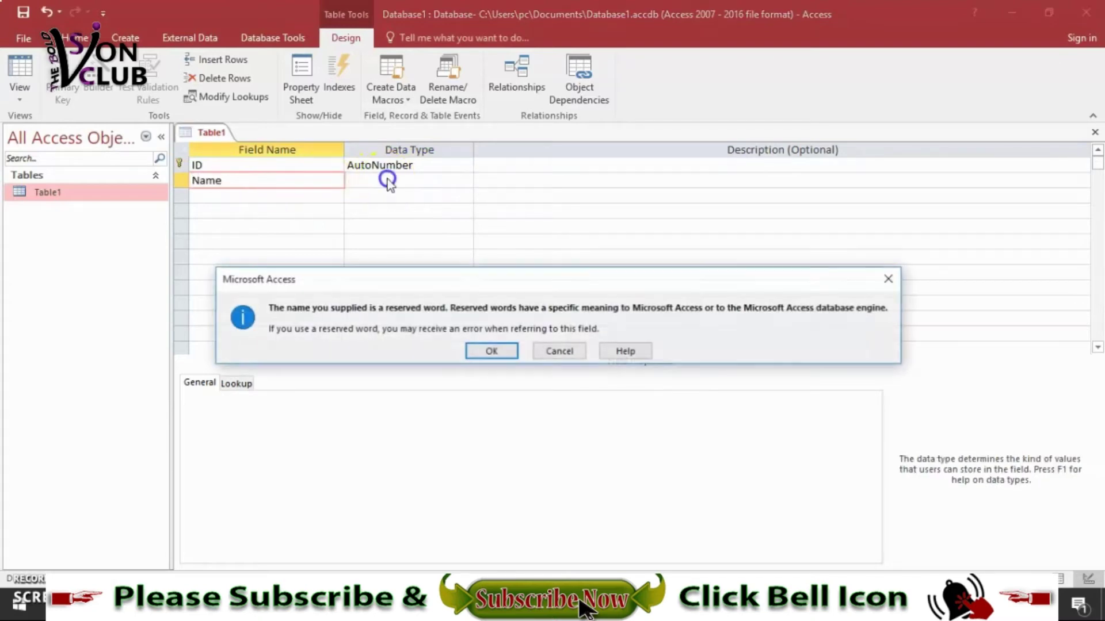
{"action": "left_click", "coordinate": [487, 351]}
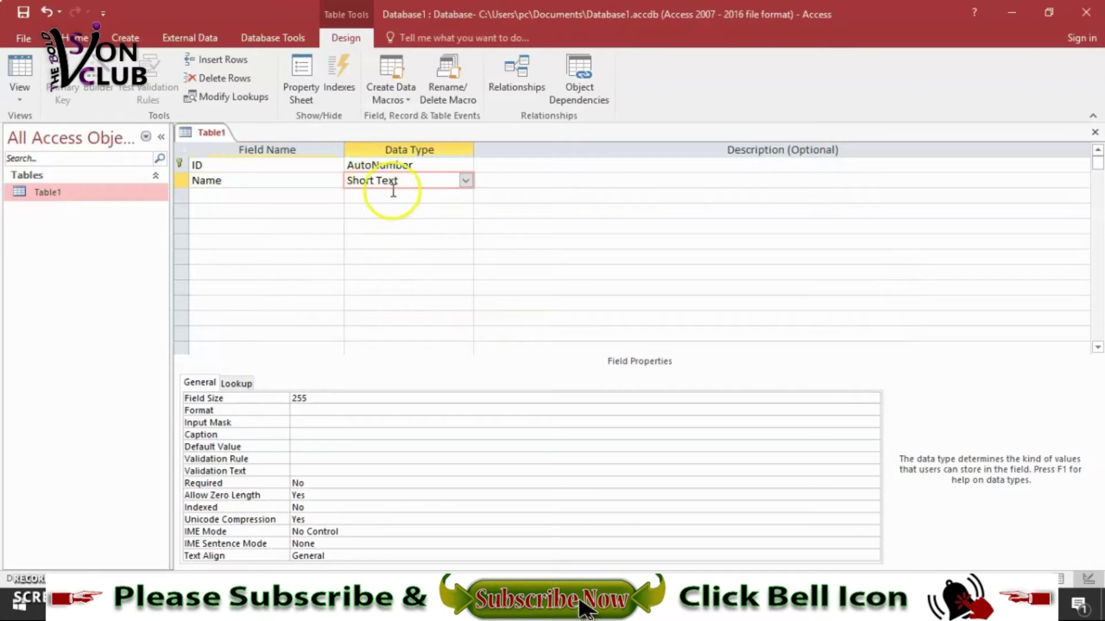
{"action": "left_click", "coordinate": [269, 197]}
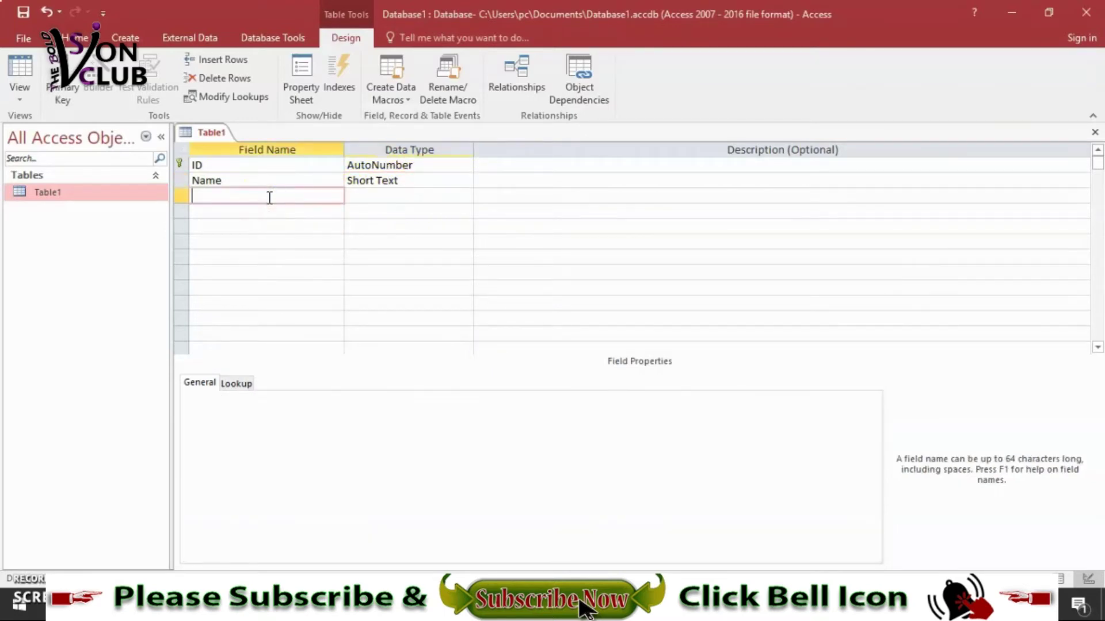
{"action": "type", "text": "Adre"}
{"action": "key", "text": "BackSpace"}
{"action": "key", "text": "BackSpace"}
- Finish the Address field name and make it Long Text
{"action": "type", "text": "re"}
{"action": "type", "text": "ss"}
{"action": "left_click", "coordinate": [379, 195]}
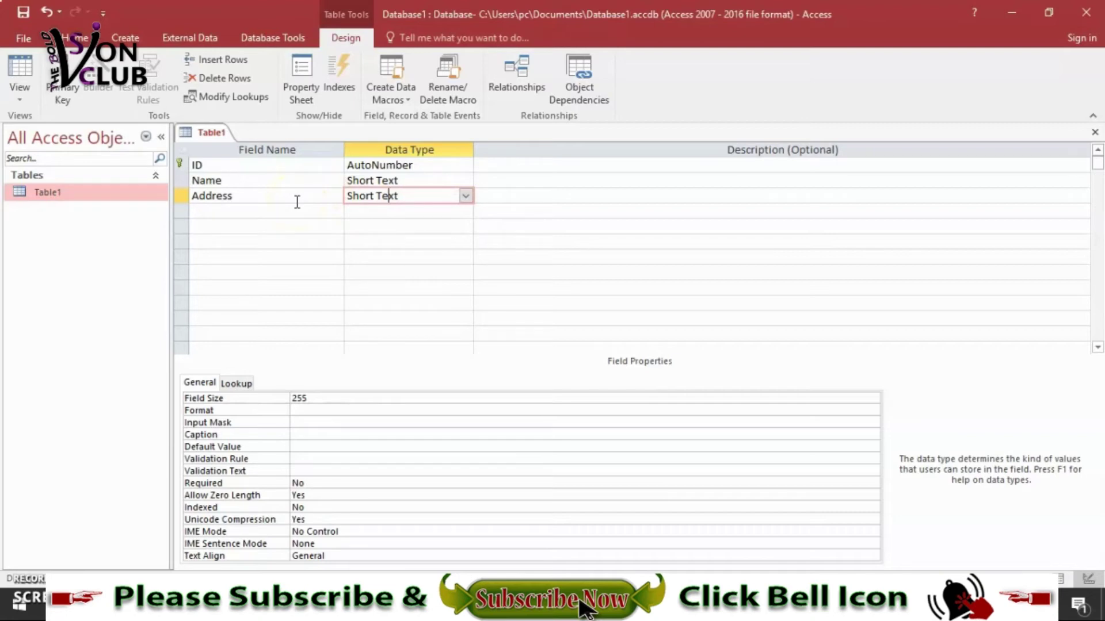
{"action": "left_click", "coordinate": [465, 196]}
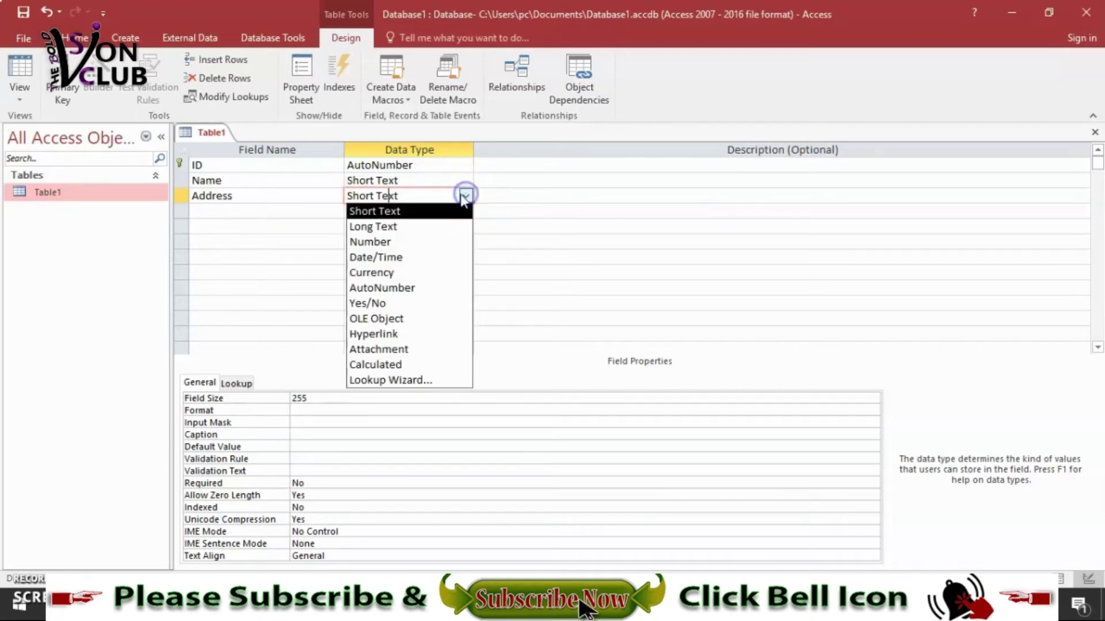
{"action": "left_click", "coordinate": [438, 226]}
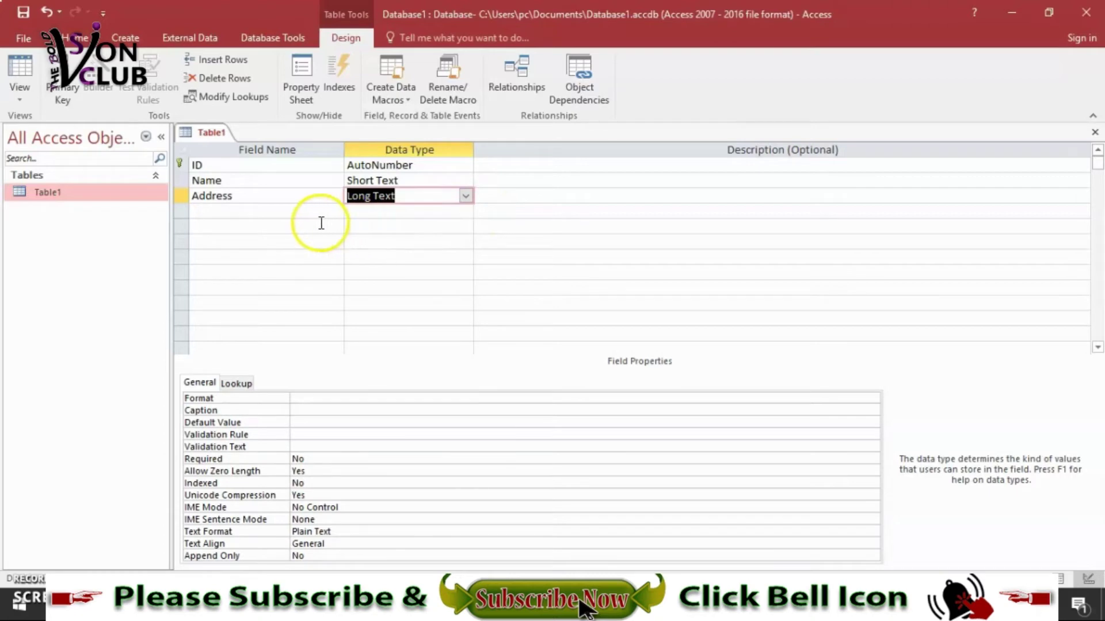
- Add a Salary field with the Number data type
{"action": "left_click", "coordinate": [268, 210]}
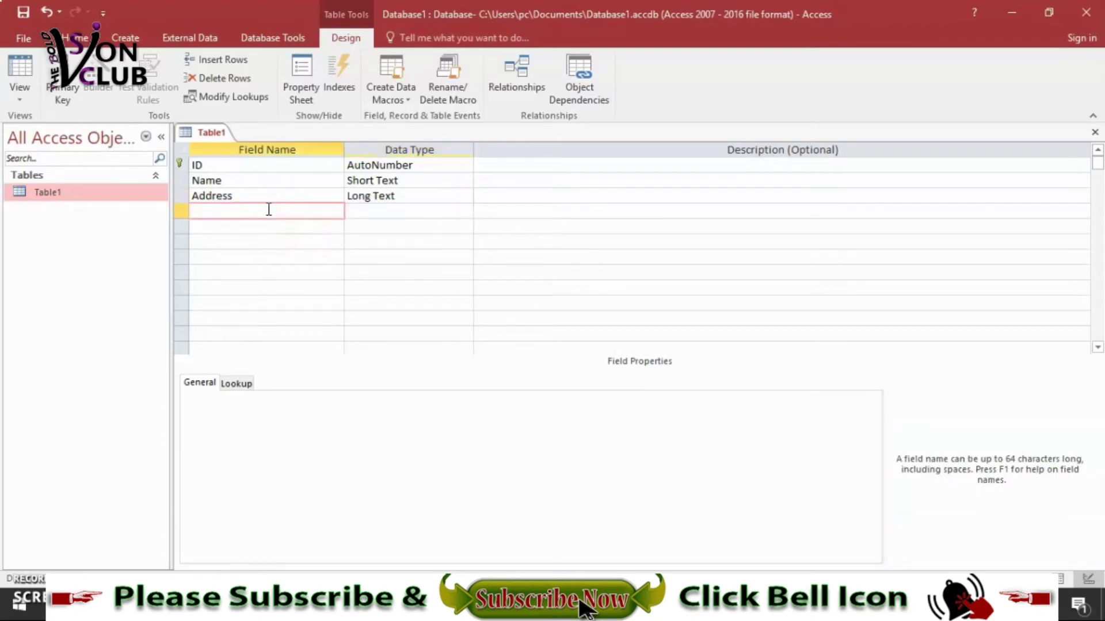
{"action": "type", "text": "Salar"}
{"action": "type", "text": "y"}
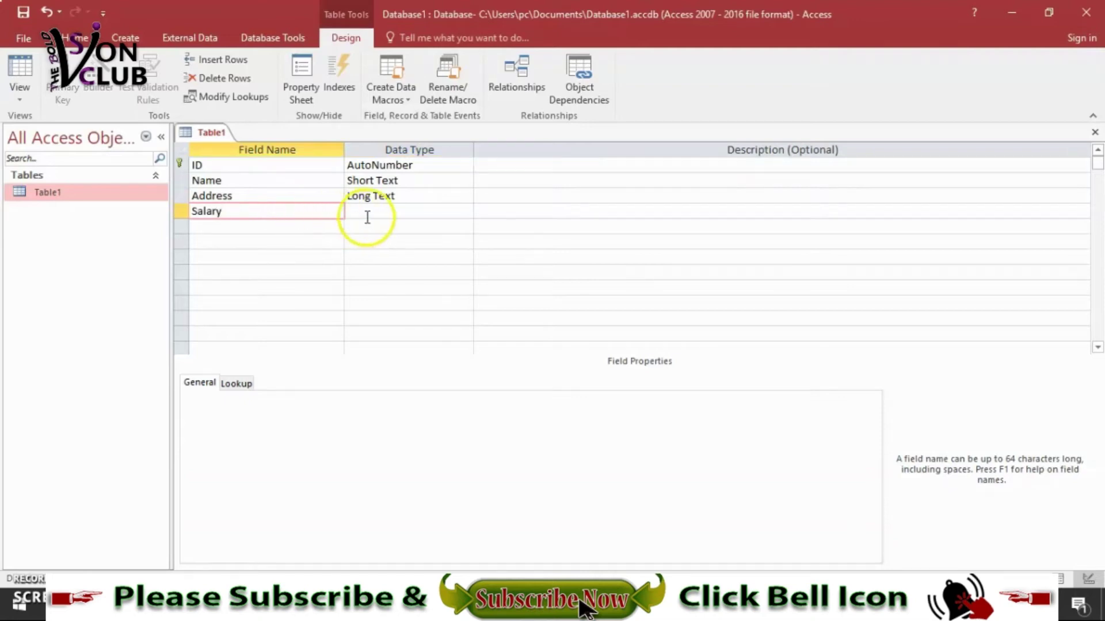
{"action": "left_click", "coordinate": [367, 213]}
{"action": "left_click", "coordinate": [466, 211]}
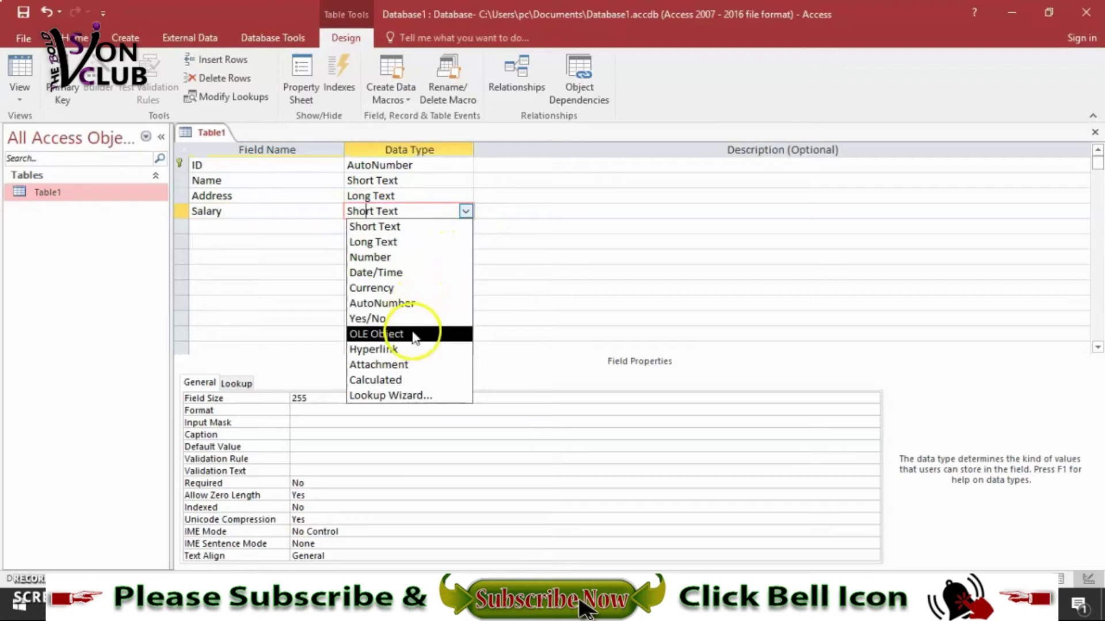
{"action": "left_click", "coordinate": [404, 260]}
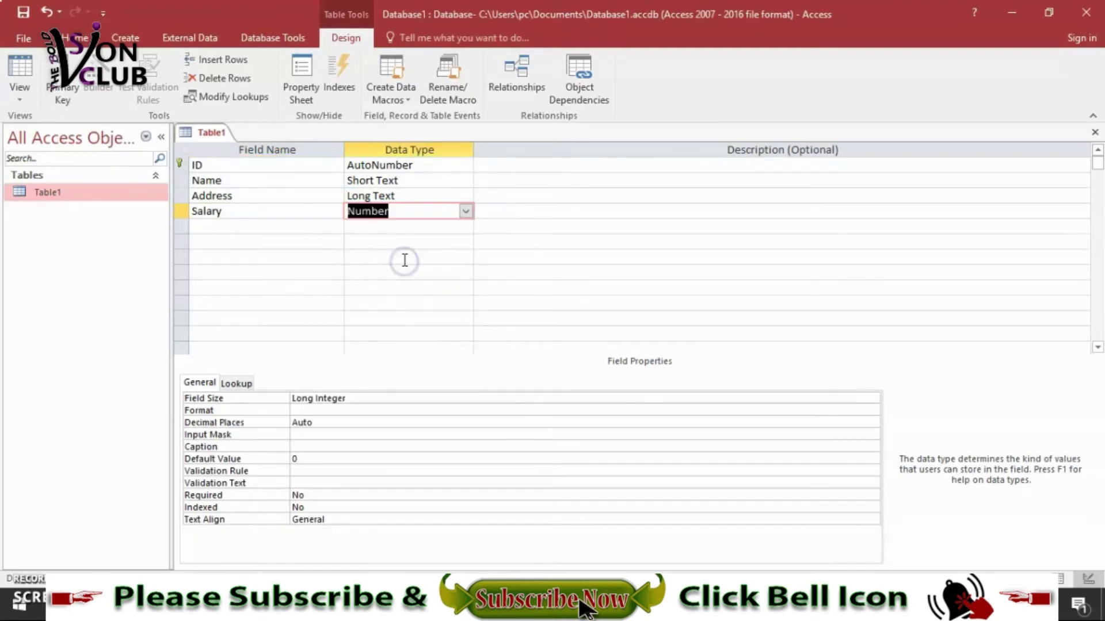
- Add a Date/Time field named Date despite the warning, then open Table1 for data entry
{"action": "left_click", "coordinate": [294, 229]}
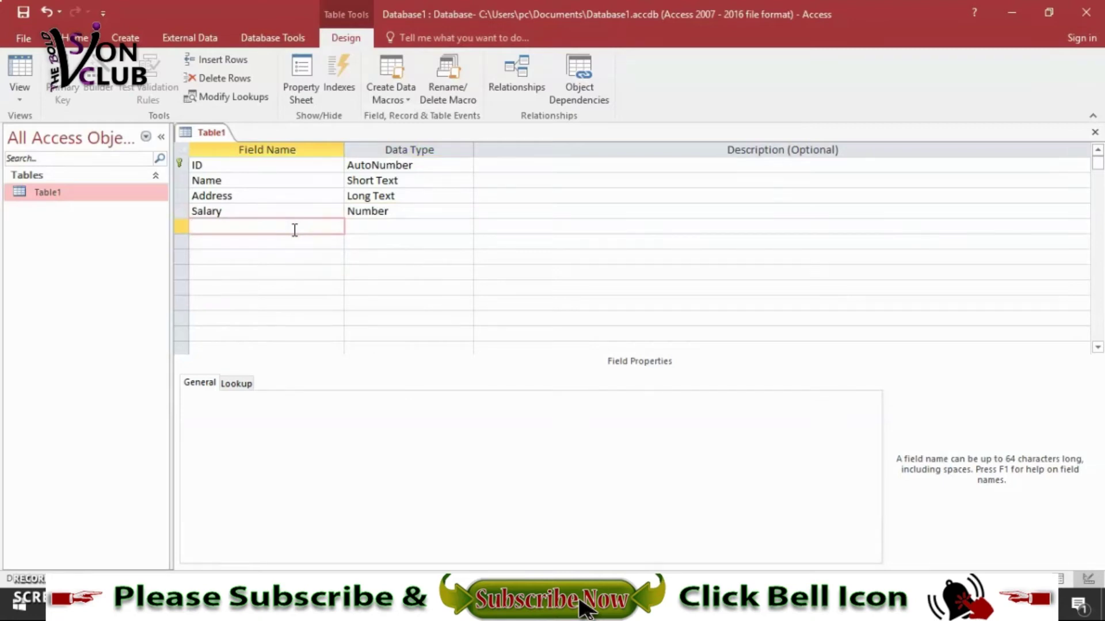
{"action": "type", "text": "Date"}
{"action": "left_click", "coordinate": [387, 228]}
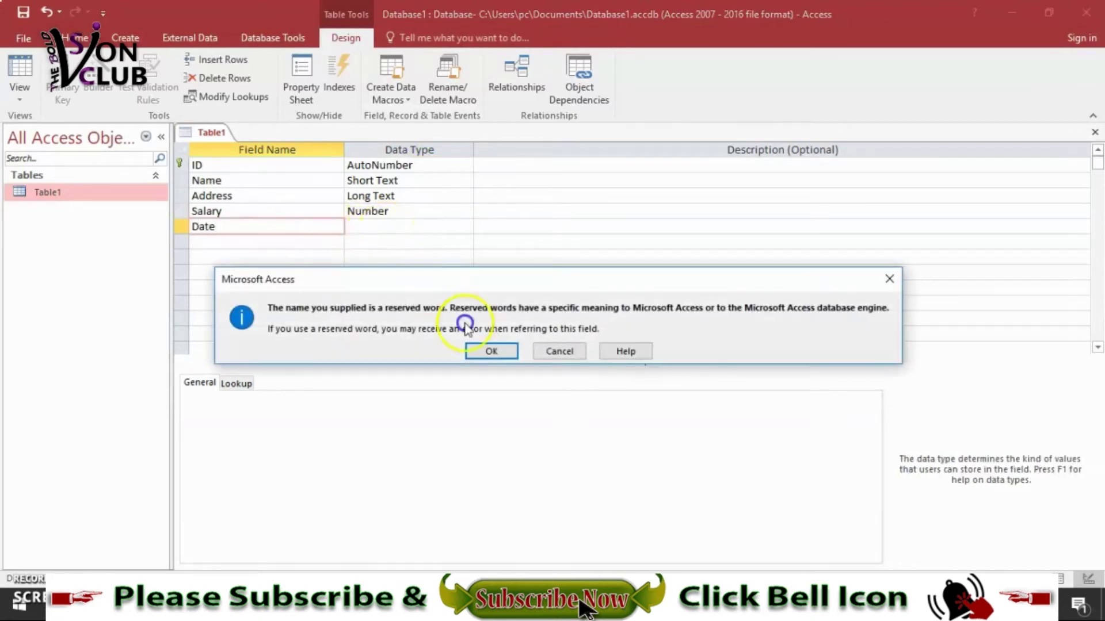
{"action": "left_click", "coordinate": [511, 351]}
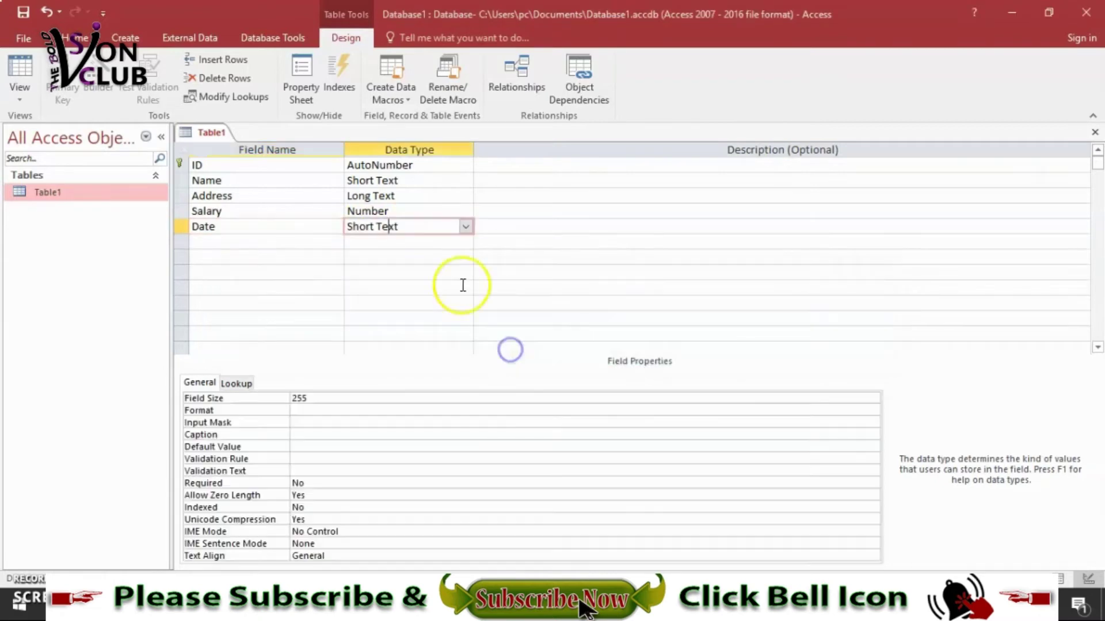
{"action": "left_click", "coordinate": [466, 227]}
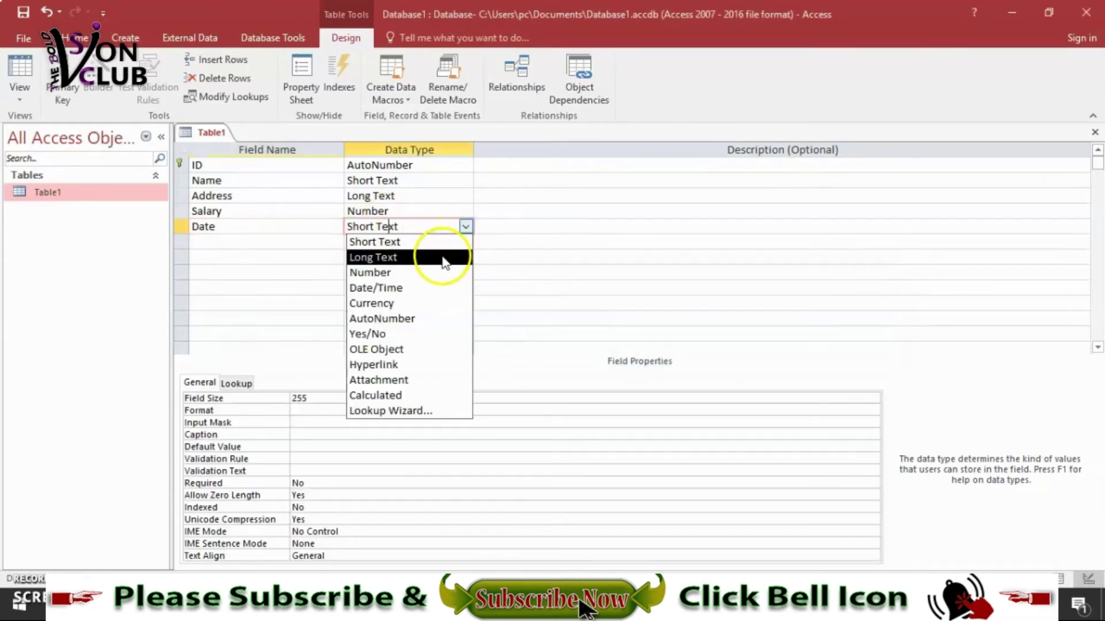
{"action": "left_click", "coordinate": [384, 291]}
{"action": "left_click", "coordinate": [385, 251]}
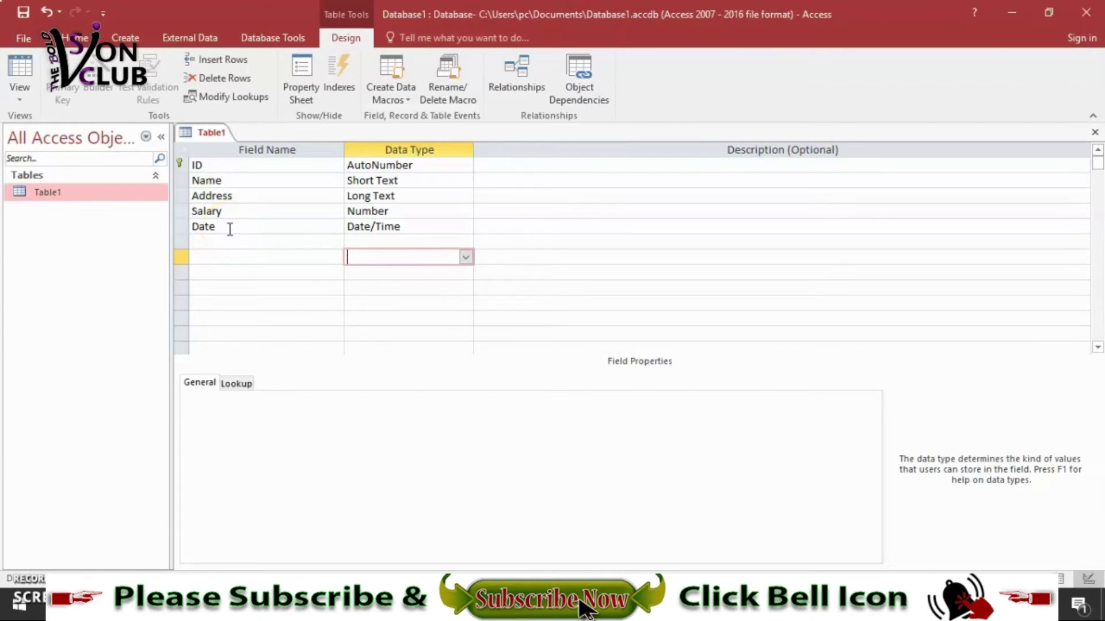
{"action": "right_click", "coordinate": [44, 195]}
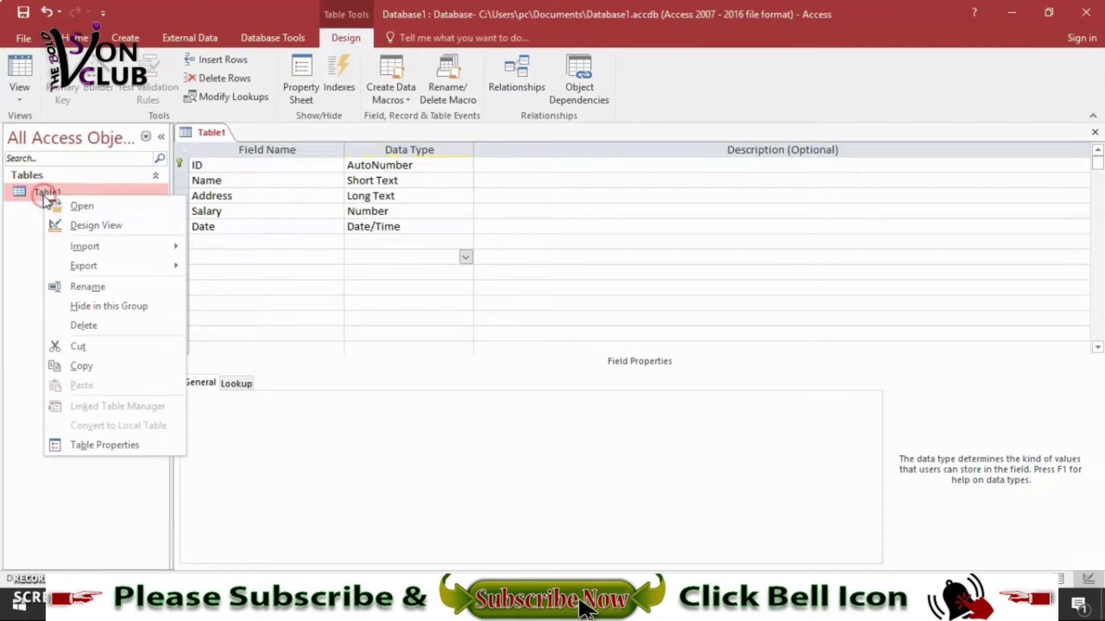
{"action": "left_click", "coordinate": [89, 208]}
- Save the design and enter record 1: employee's name, Karachi, 40000, dated 02/09/2020
{"action": "left_click", "coordinate": [521, 352]}
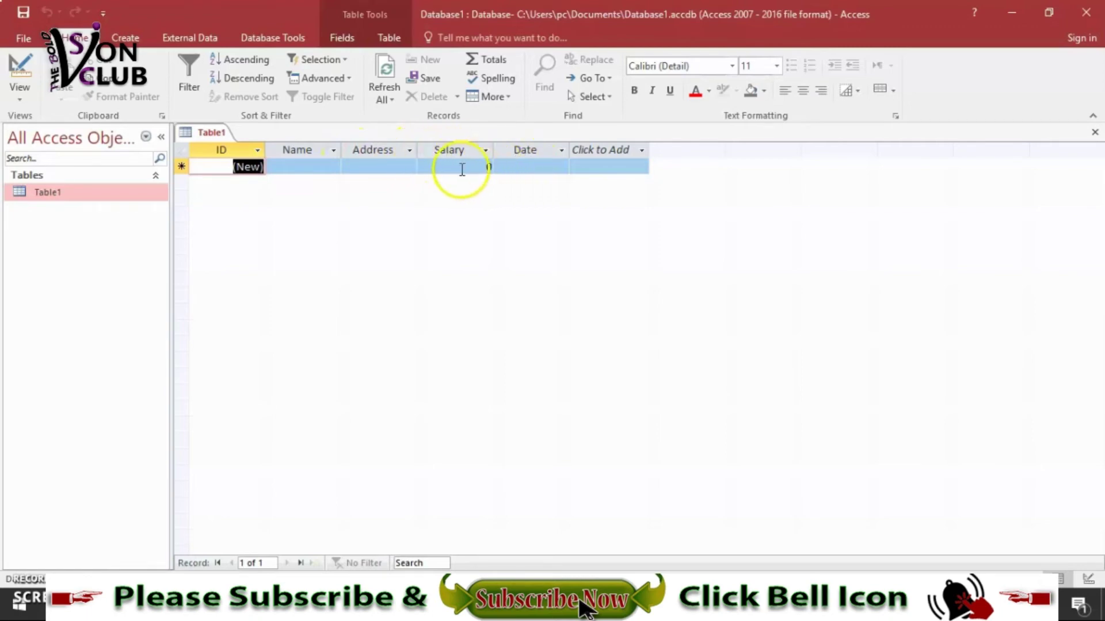
{"action": "left_click", "coordinate": [293, 167]}
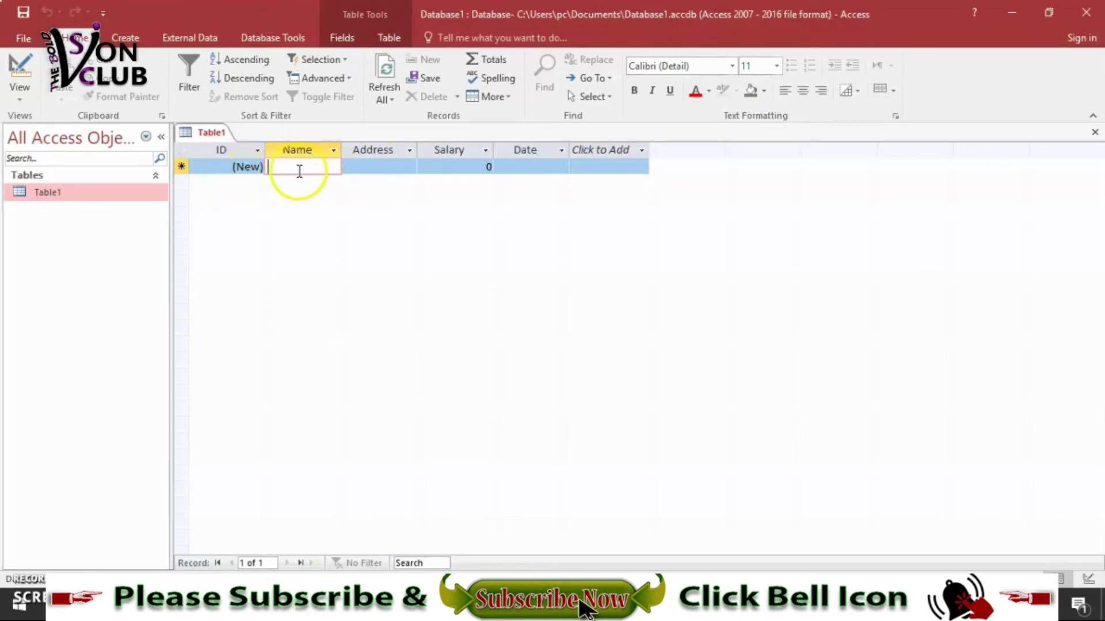
{"action": "type", "text": "Ali"}
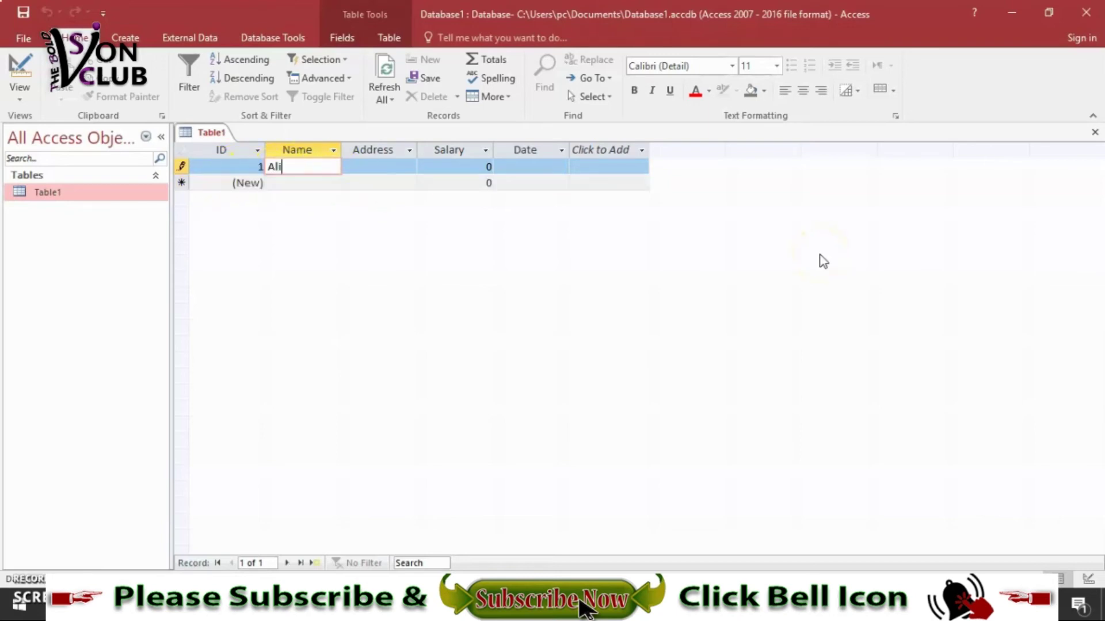
{"action": "key", "text": "Tab"}
{"action": "type", "text": "K"}
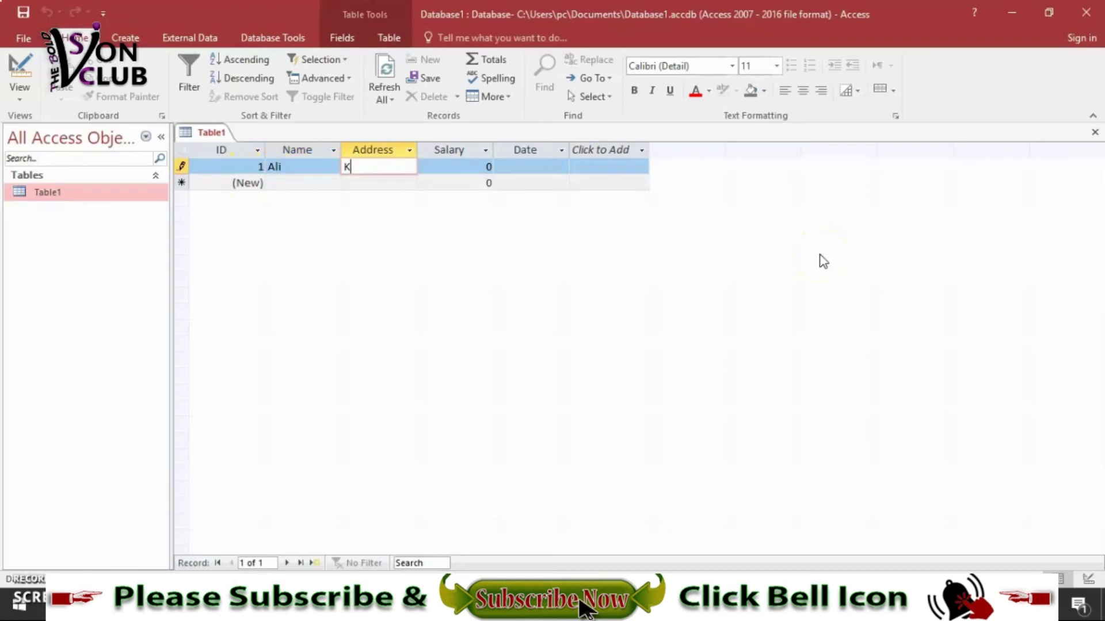
{"action": "type", "text": "arachi"}
{"action": "key", "text": "Tab"}
{"action": "type", "text": "4"}
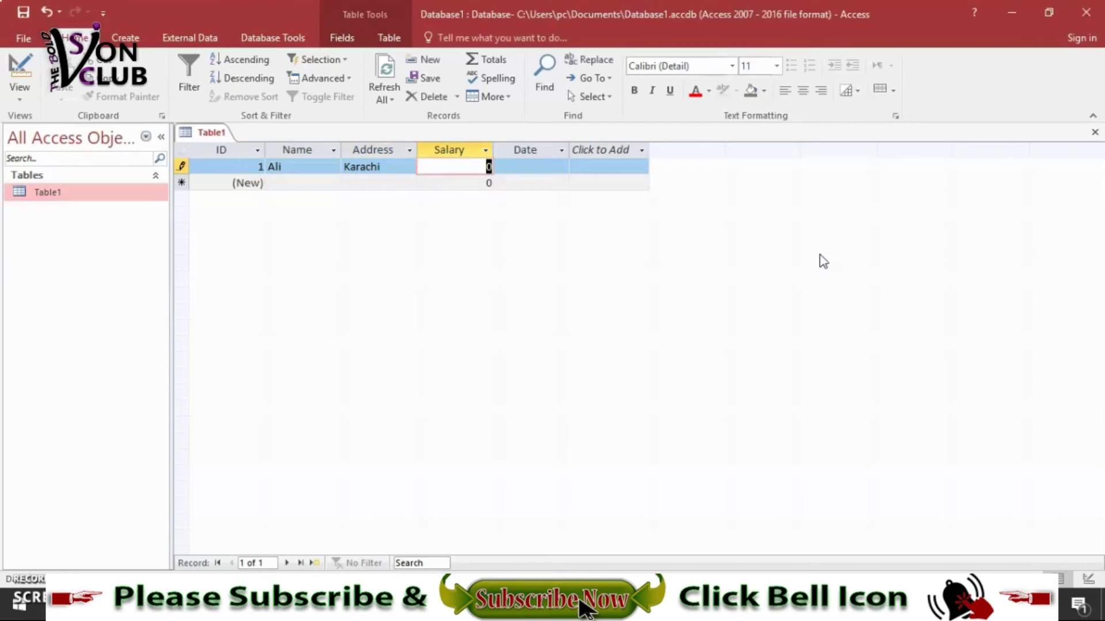
{"action": "type", "text": "0000"}
{"action": "key", "text": "Tab"}
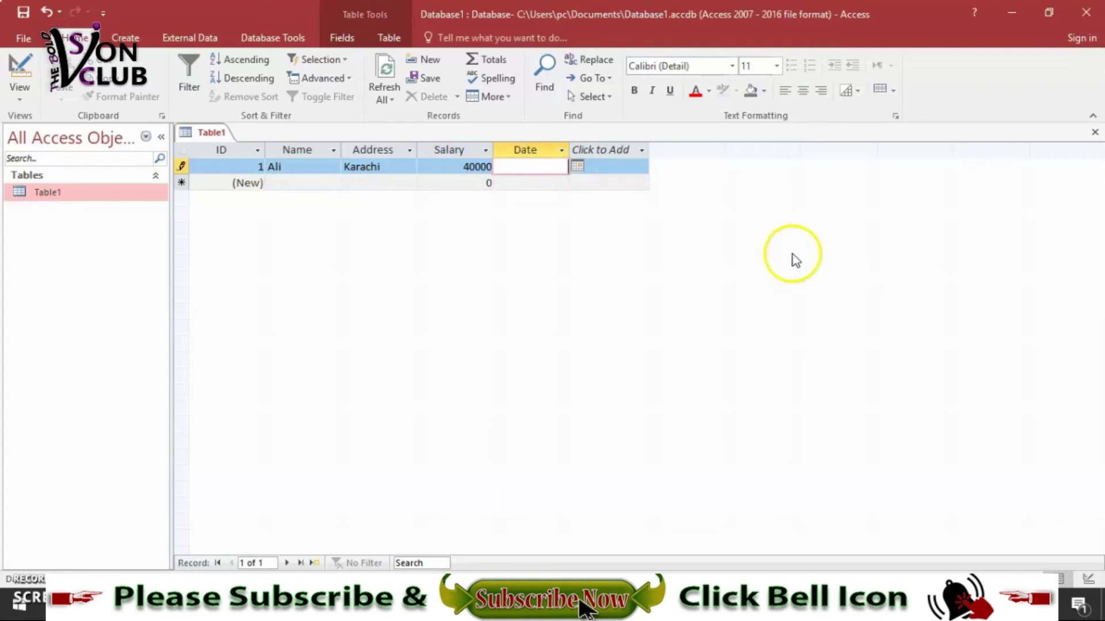
{"action": "left_click", "coordinate": [578, 168]}
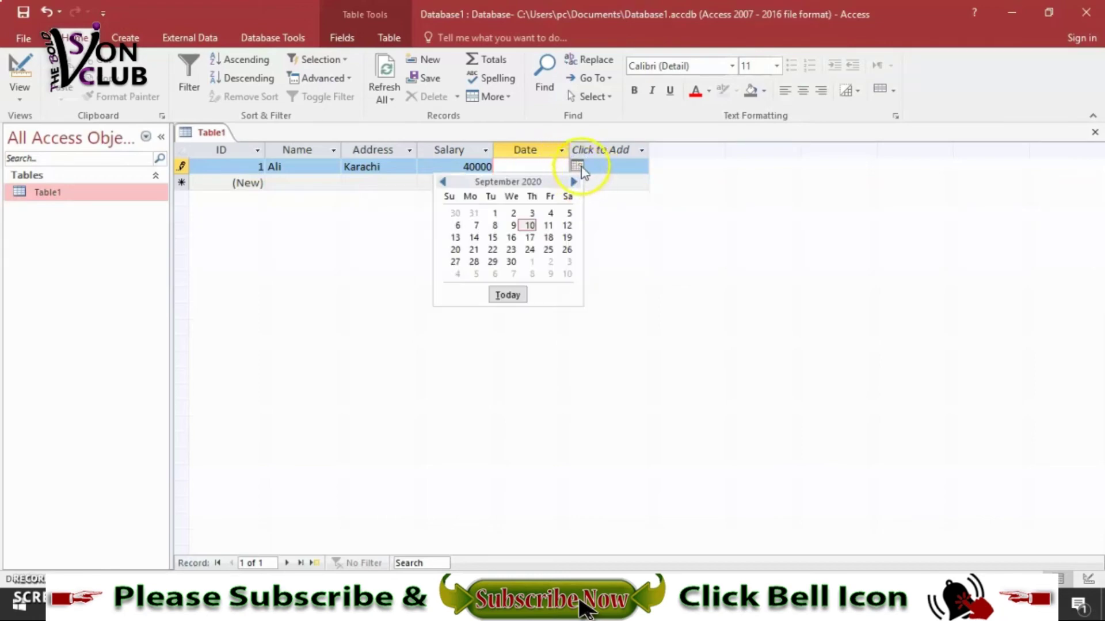
{"action": "left_click", "coordinate": [506, 217]}
{"action": "key", "text": "Tab"}
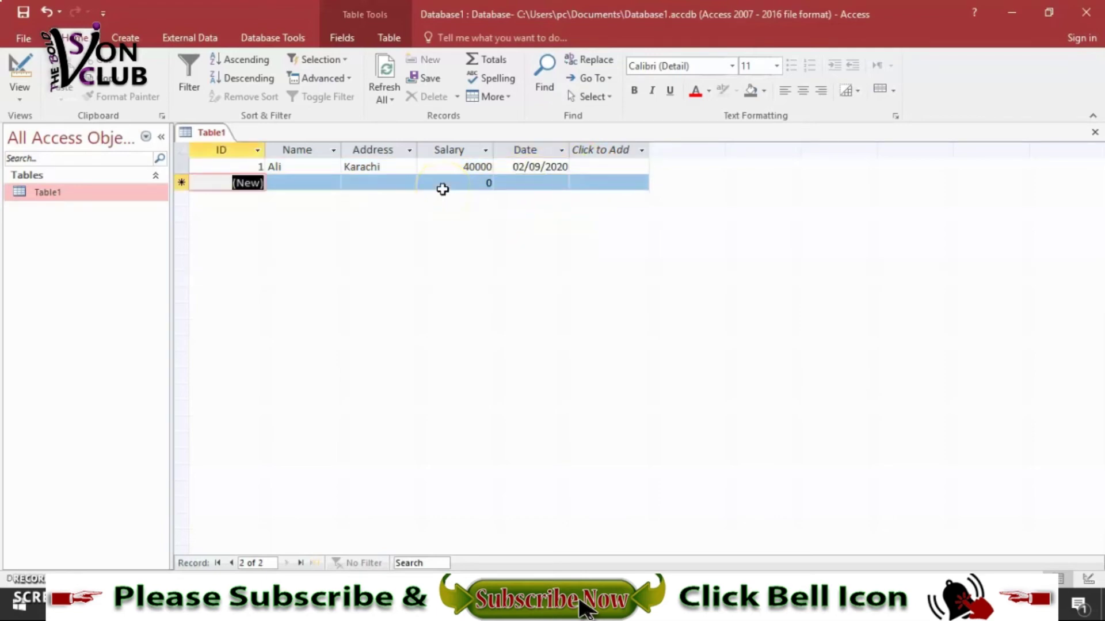
{"action": "key", "text": "Tab"}
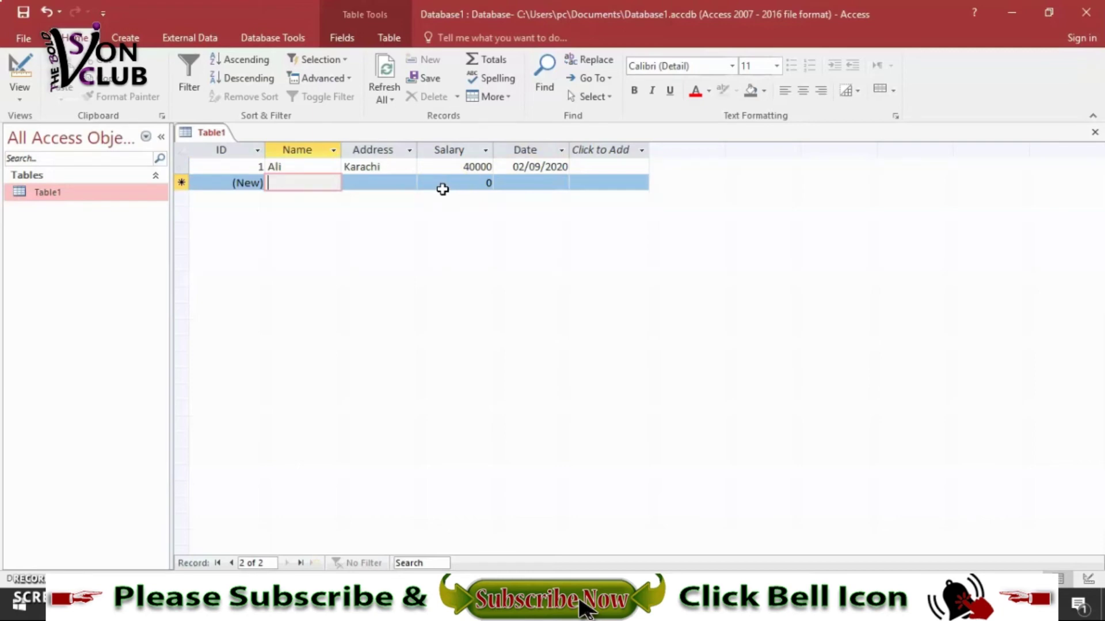
- Complete record 2 with the employee's name, address Lahour, salary 25000, date 04/09/2020
{"action": "type", "text": "Owais"}
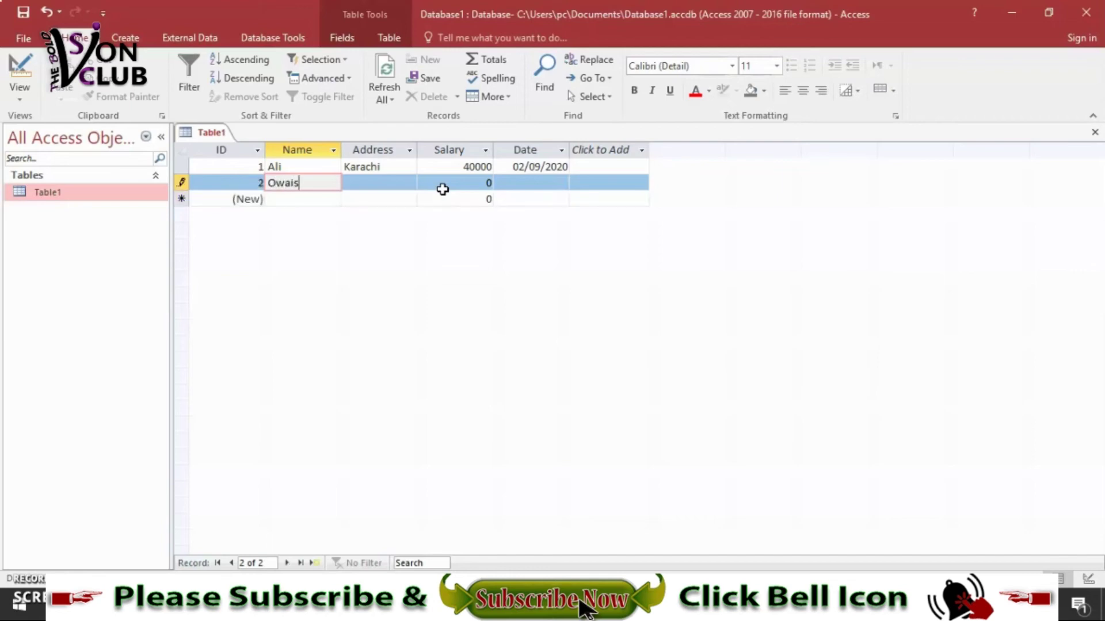
{"action": "key", "text": "Tab"}
{"action": "type", "text": "Lah"}
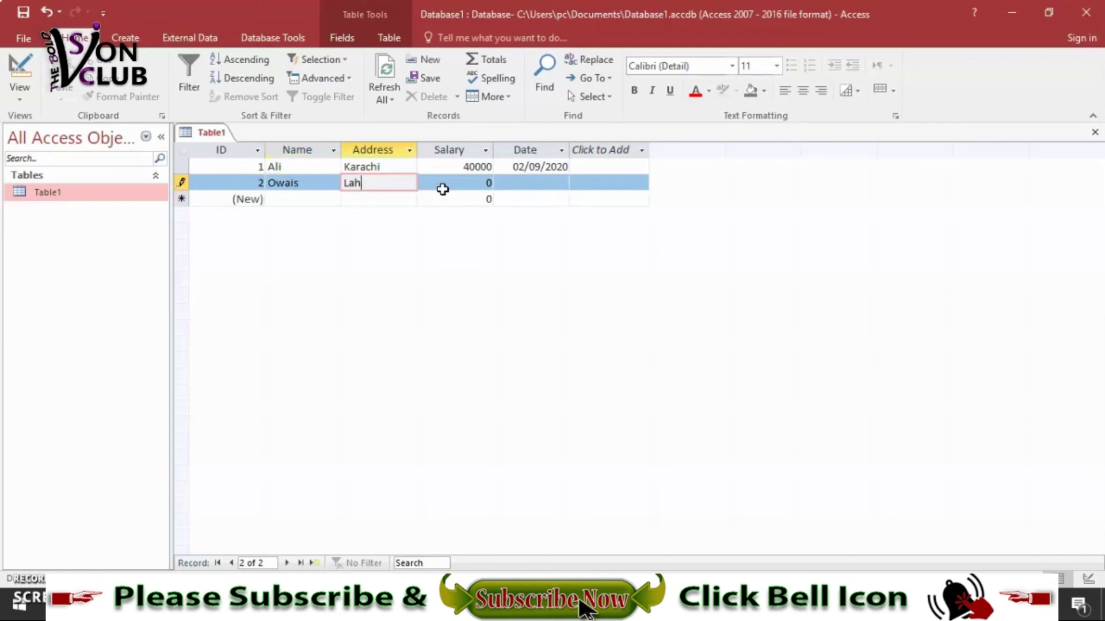
{"action": "type", "text": "our"}
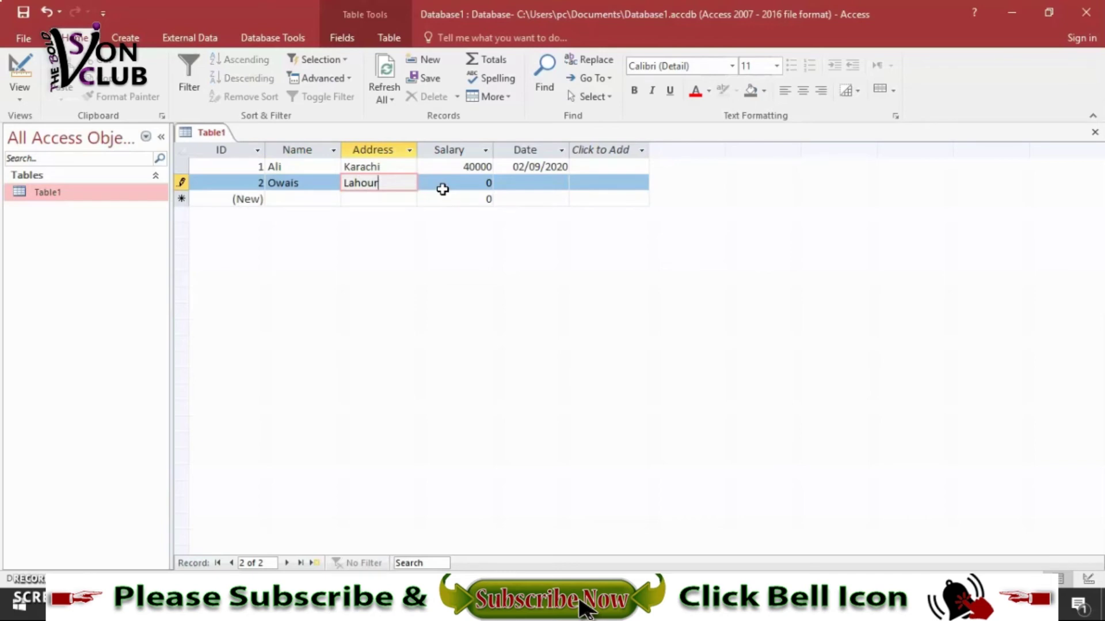
{"action": "key", "text": "Tab"}
{"action": "type", "text": "25000"}
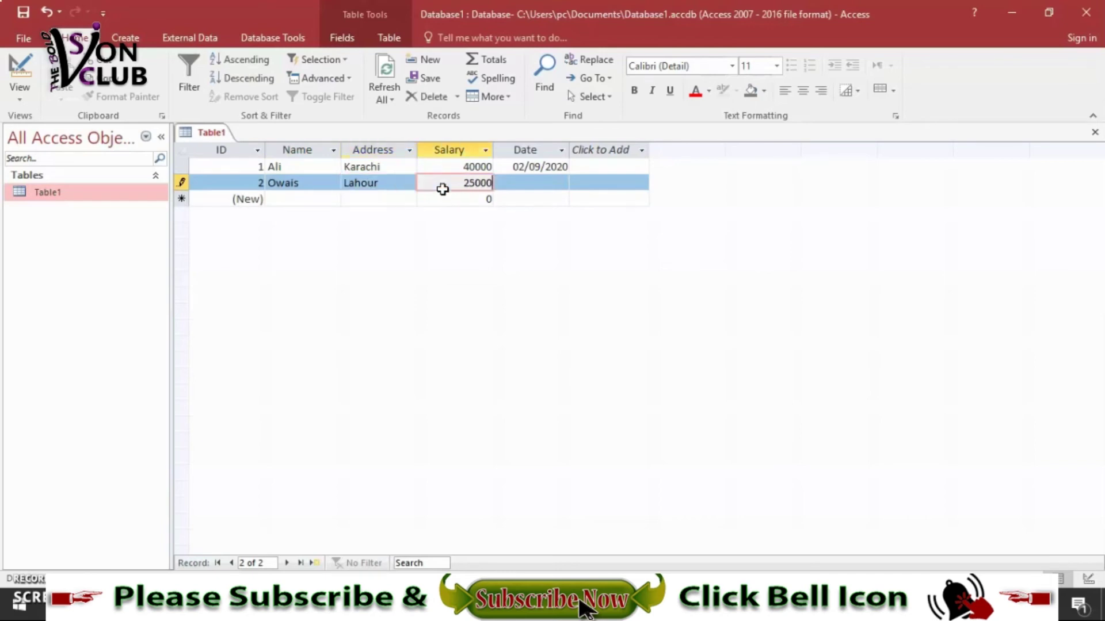
{"action": "key", "text": "Tab"}
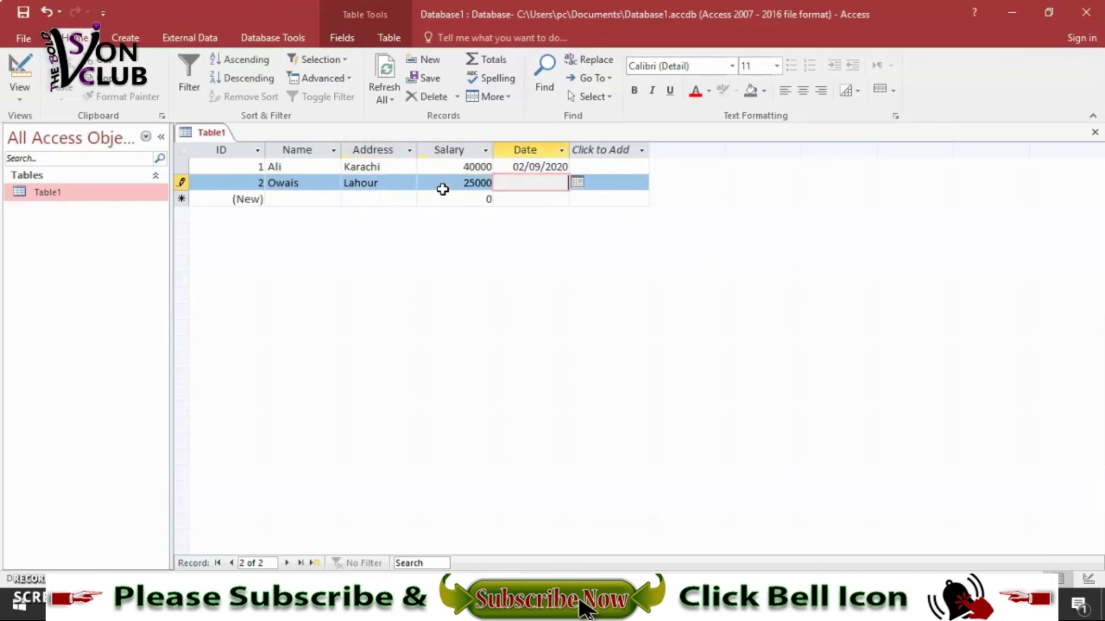
{"action": "left_click", "coordinate": [577, 182]}
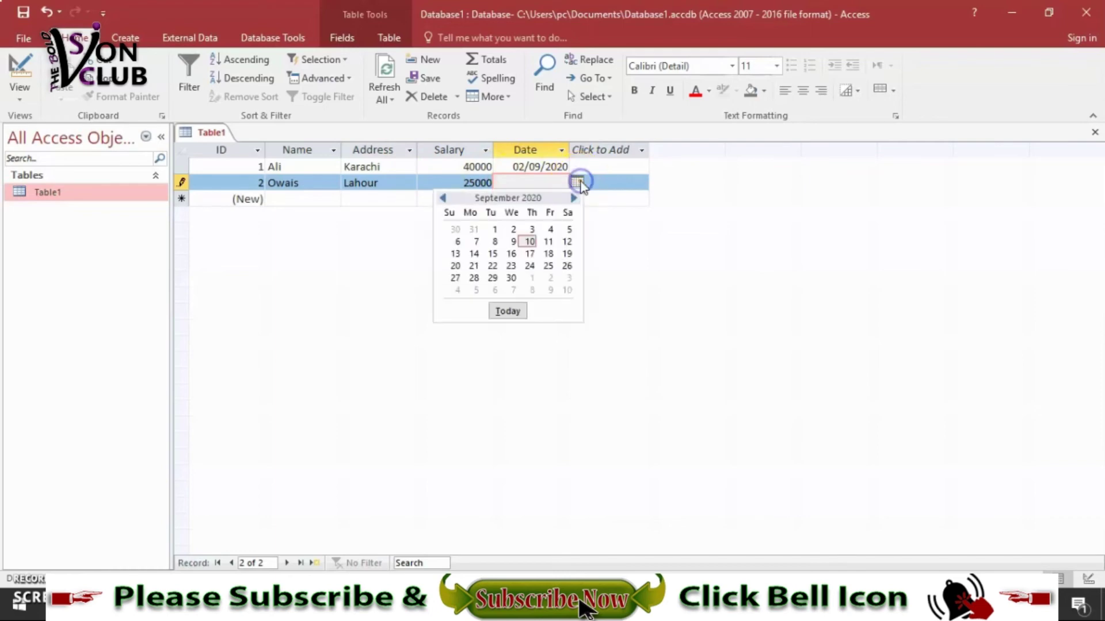
{"action": "left_click", "coordinate": [554, 228]}
{"action": "key", "text": "Tab"}
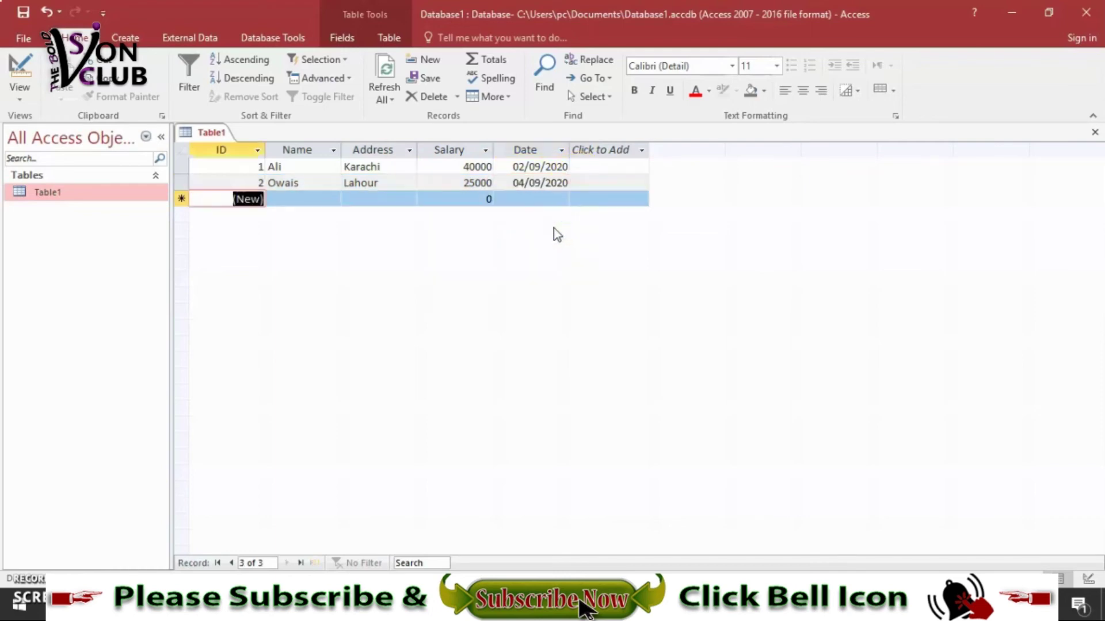
{"action": "key", "text": "Tab"}
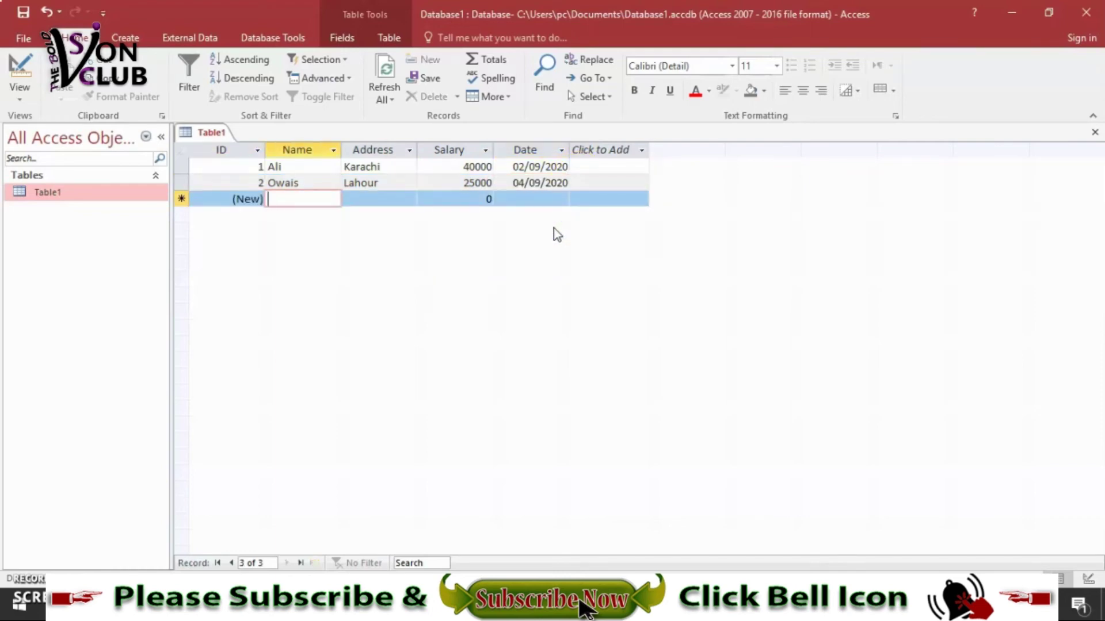
- Enter record 3: employee's name, Karachi, salary 45000, dated 11/09/2020
{"action": "type", "text": "Sal"}
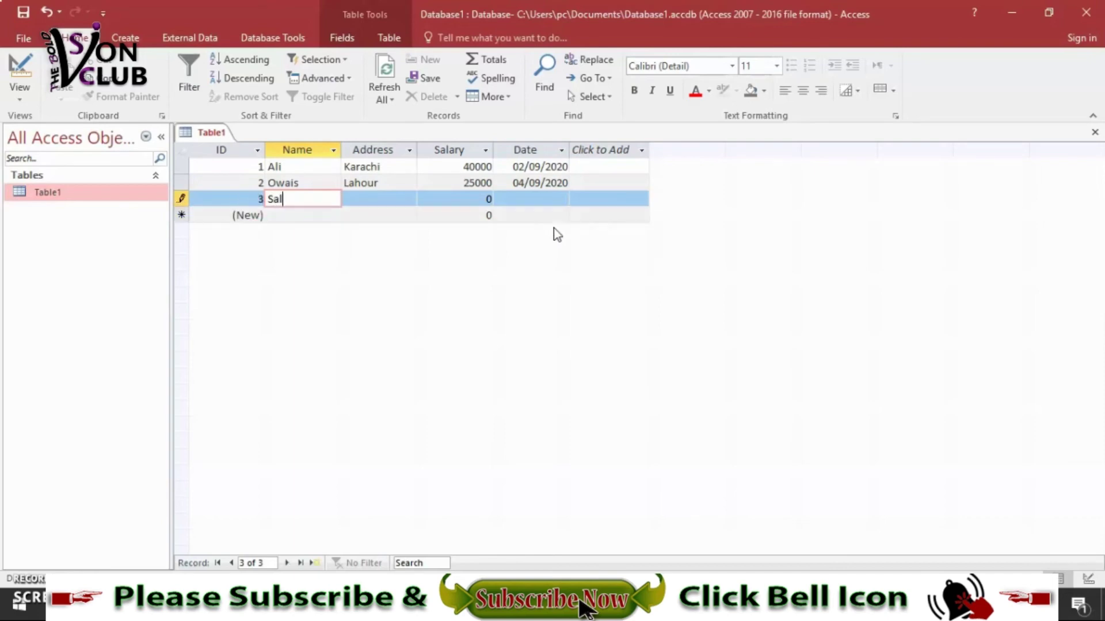
{"action": "type", "text": "man"}
{"action": "key", "text": "Tab"}
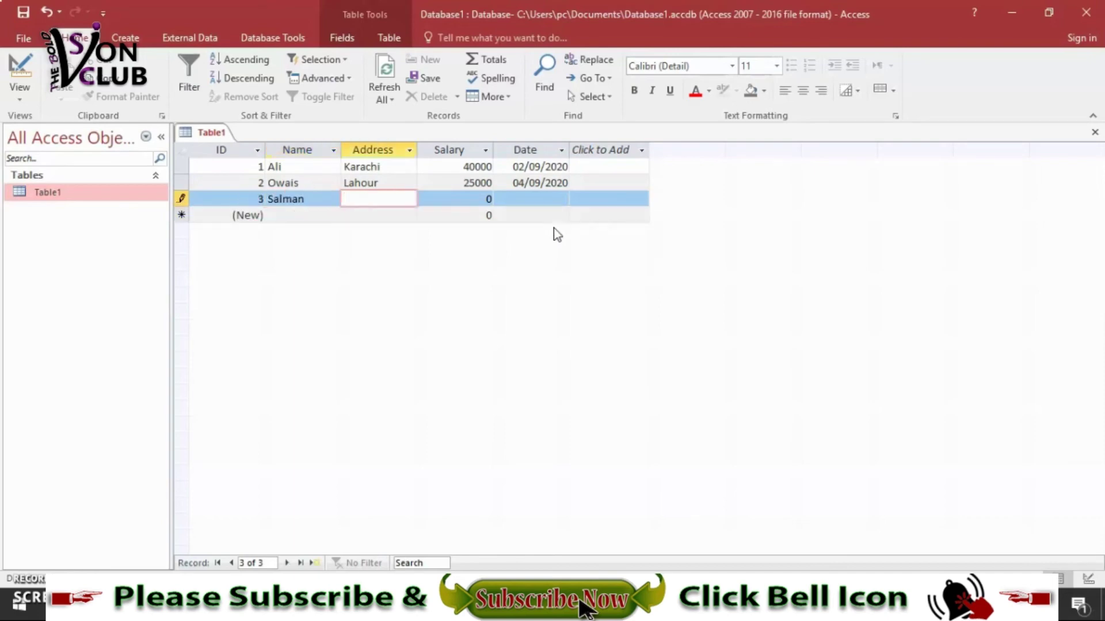
{"action": "type", "text": "Karachi"}
{"action": "key", "text": "Tab"}
{"action": "type", "text": "4"}
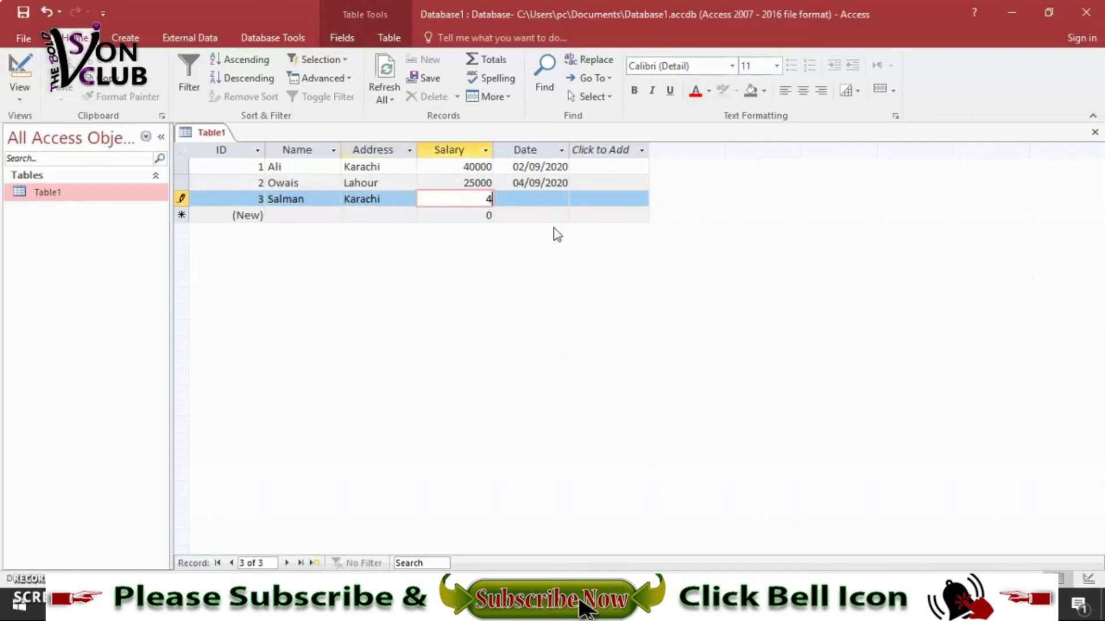
{"action": "type", "text": "5000"}
{"action": "key", "text": "Tab"}
{"action": "left_click", "coordinate": [576, 200]}
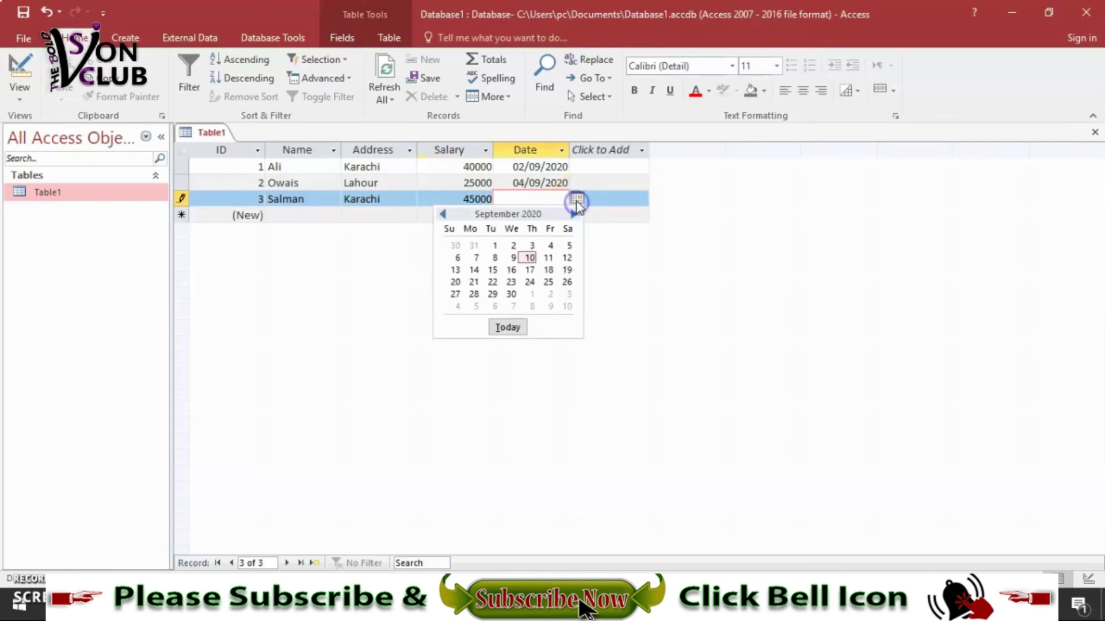
{"action": "left_click", "coordinate": [548, 258]}
{"action": "key", "text": "Tab"}
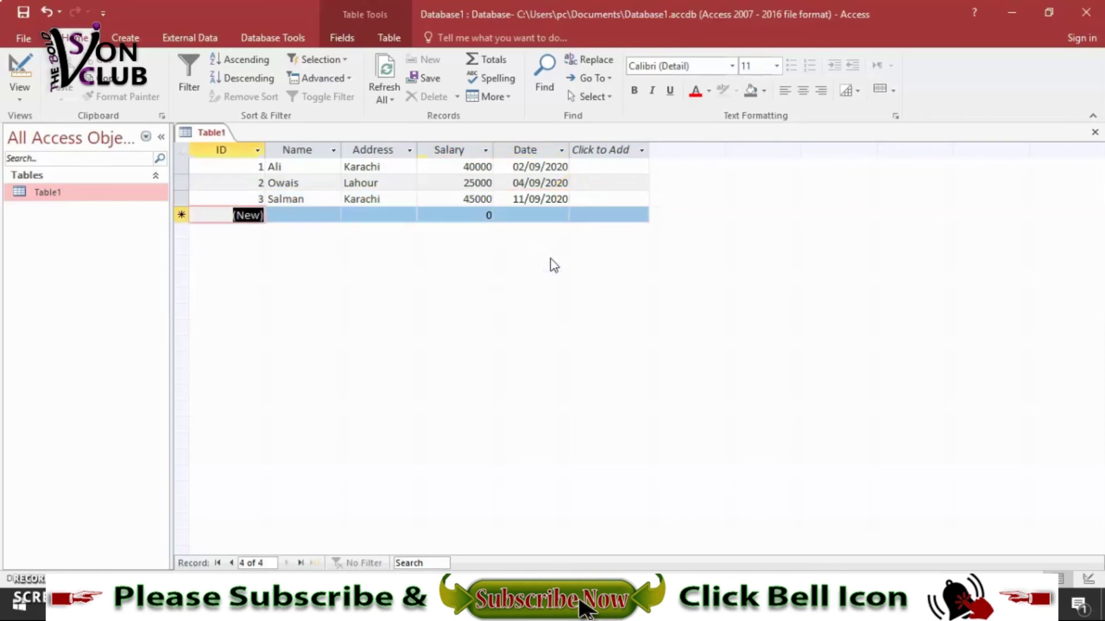
{"action": "key", "text": "Tab"}
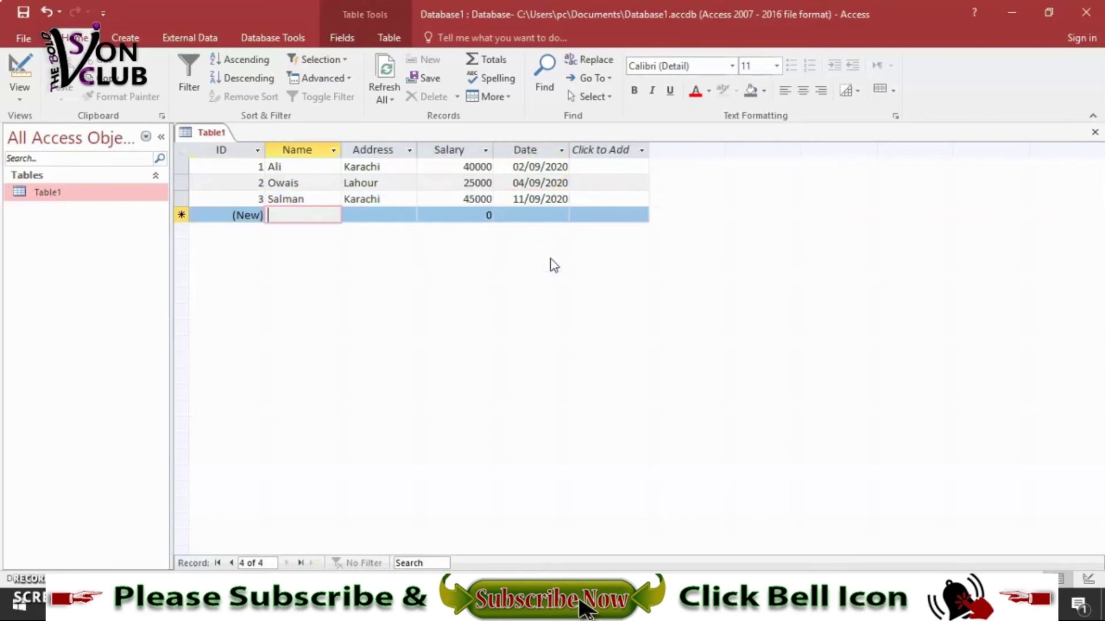
- Enter record 4: employee's name, Karachi, salary 25000, dated 08/09/2020
{"action": "type", "text": "Taha"}
{"action": "key", "text": "Tab"}
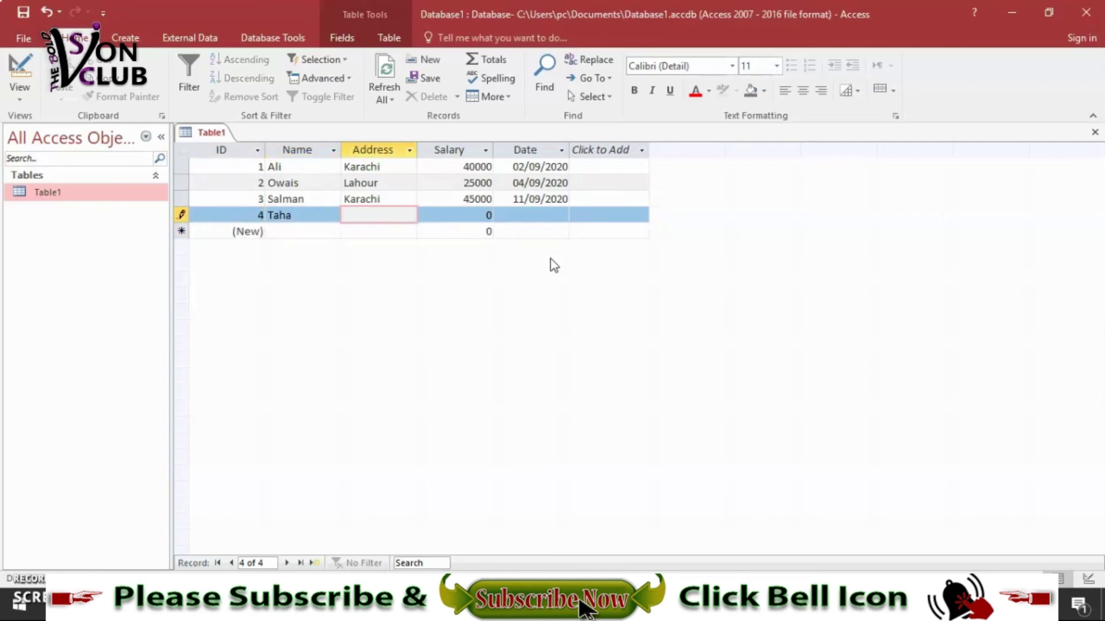
{"action": "type", "text": "Karach"}
{"action": "type", "text": "i"}
{"action": "key", "text": "Tab"}
{"action": "type", "text": "25000"}
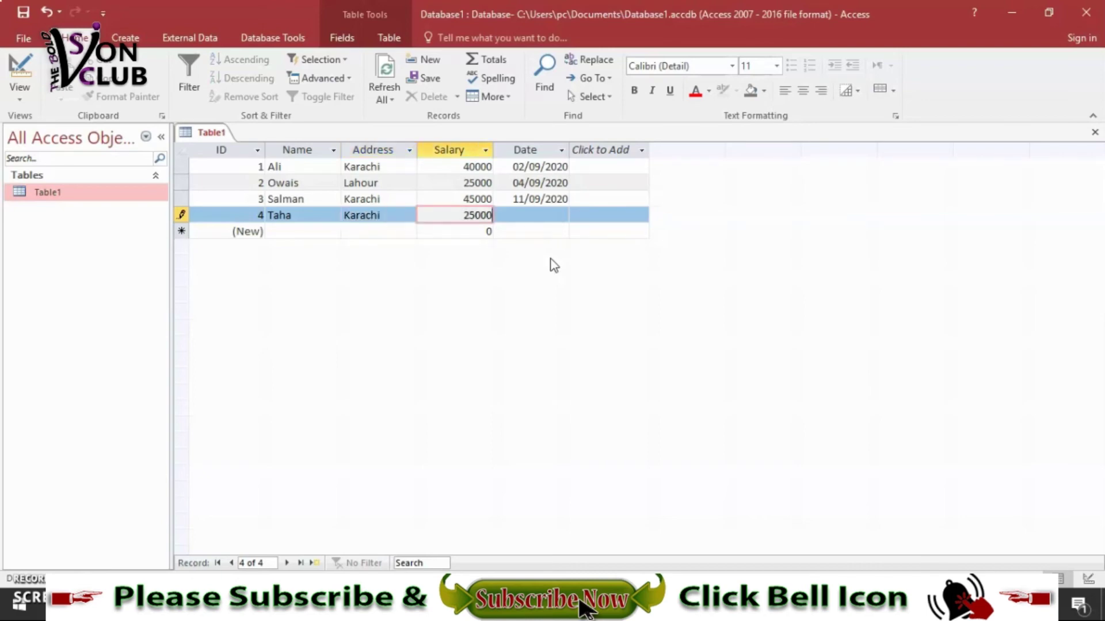
{"action": "key", "text": "Tab"}
{"action": "left_click", "coordinate": [577, 214]}
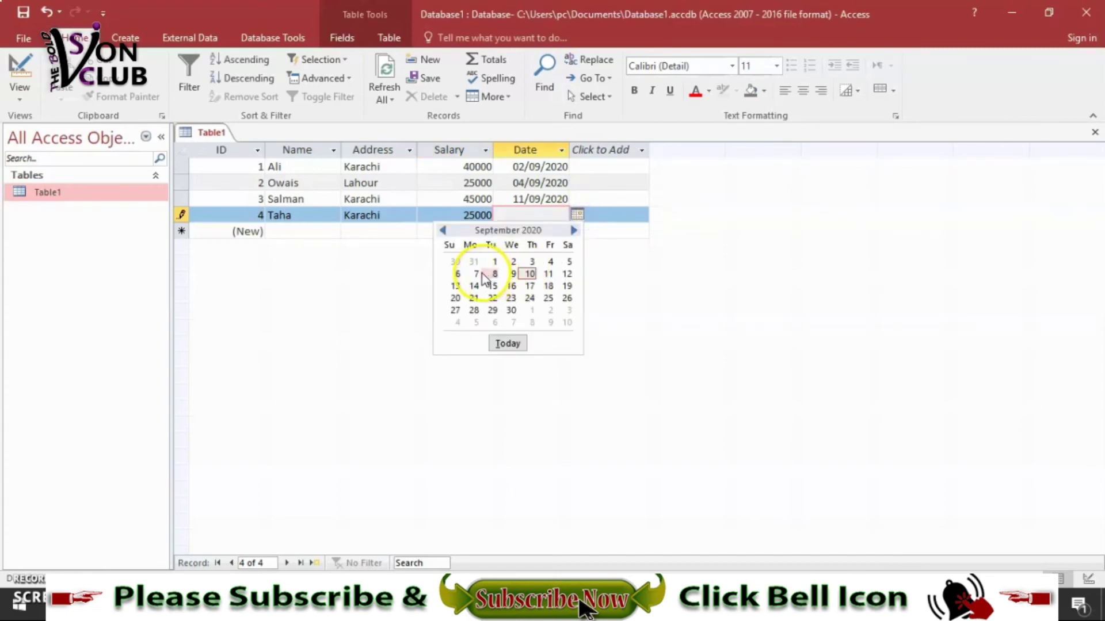
{"action": "left_click", "coordinate": [484, 274]}
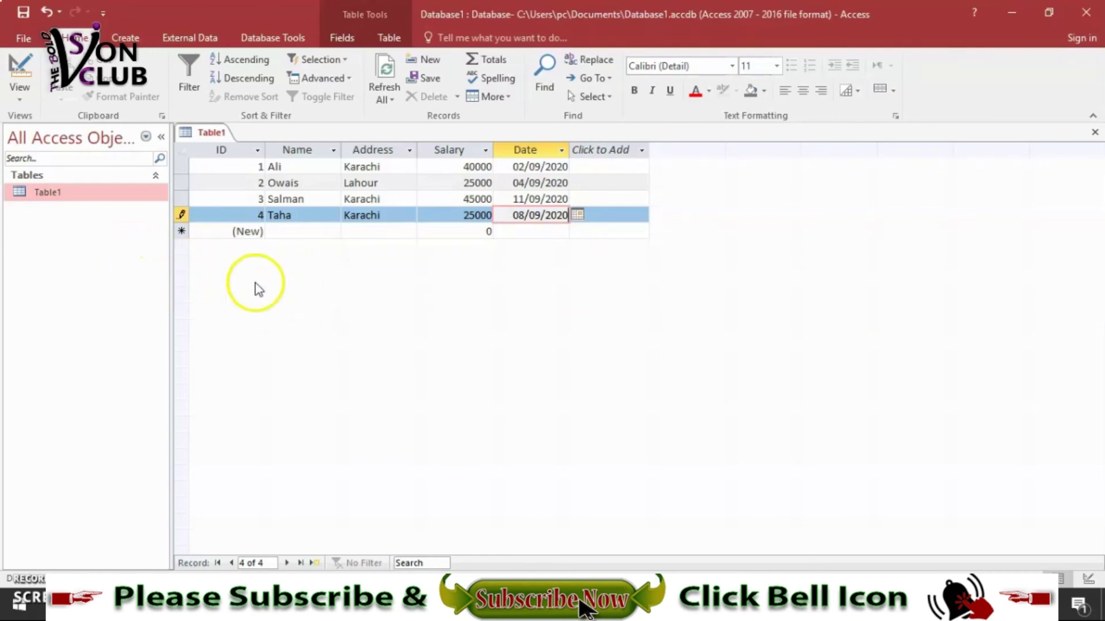
{"action": "left_click", "coordinate": [458, 265]}
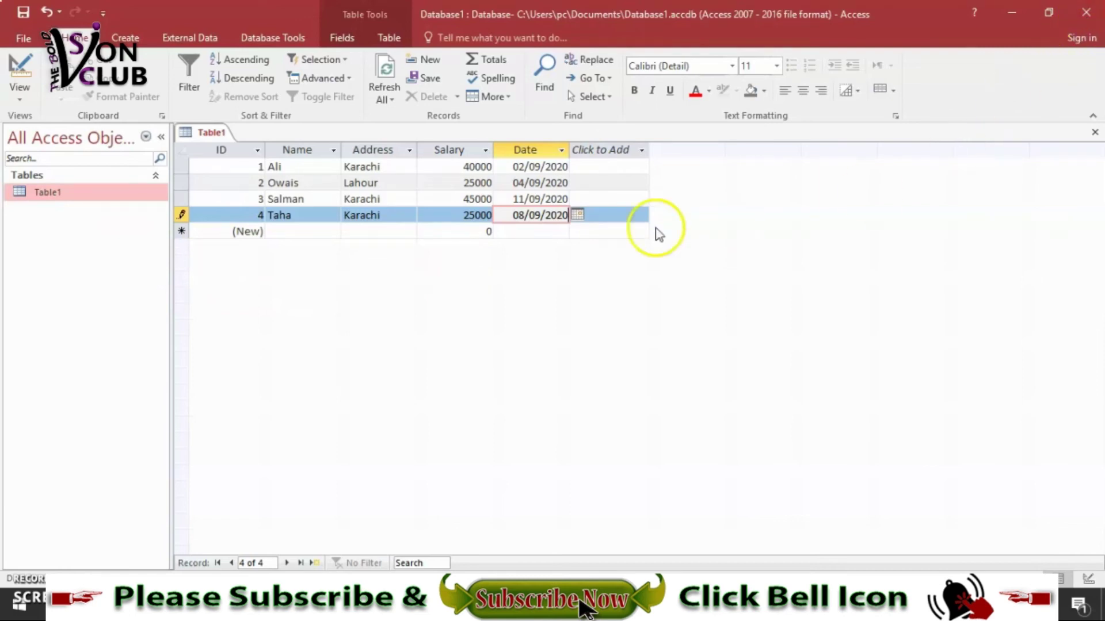
- Close Access and choose Database1 as the source for Excel's From Access import
{"action": "left_click", "coordinate": [1090, 16]}
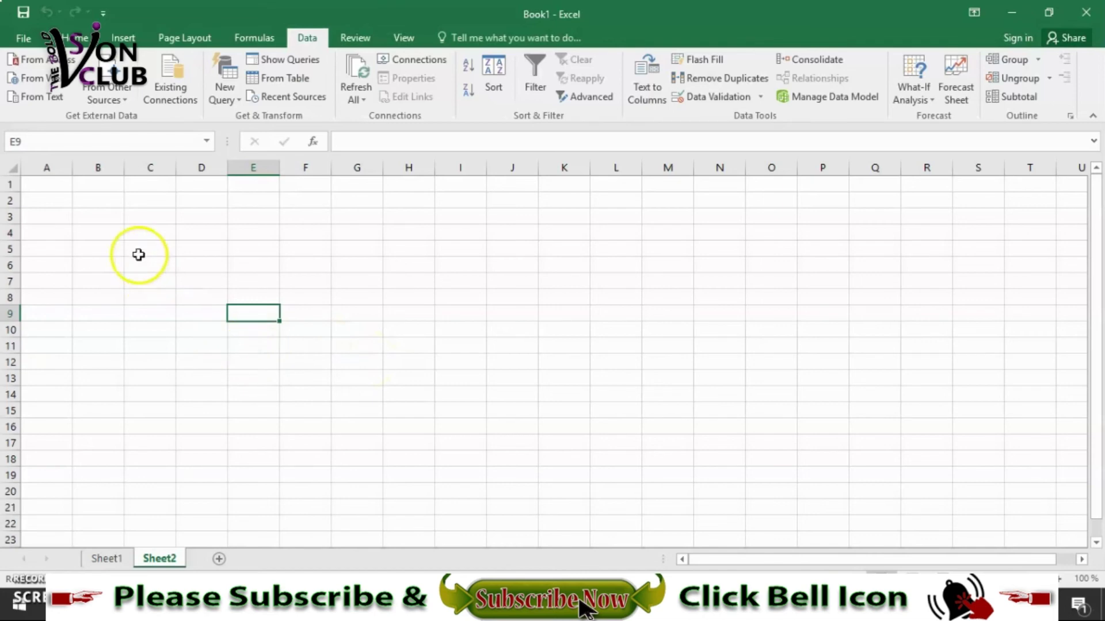
{"action": "left_click", "coordinate": [43, 66]}
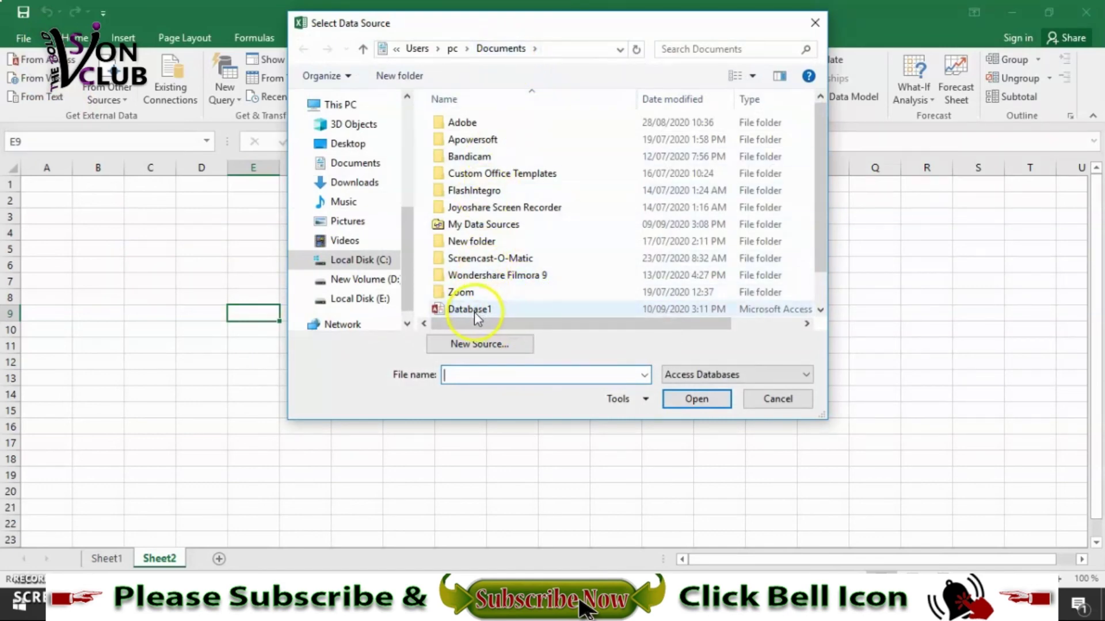
{"action": "left_click_drag", "start_coordinate": [824, 202], "coordinate": [818, 220]}
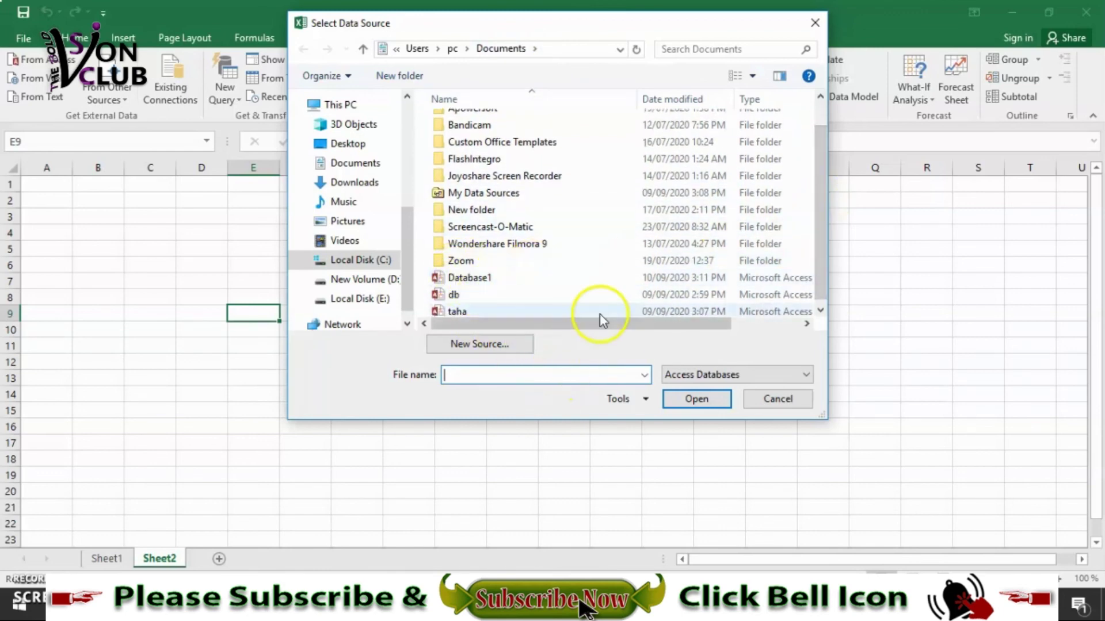
{"action": "left_click", "coordinate": [483, 278]}
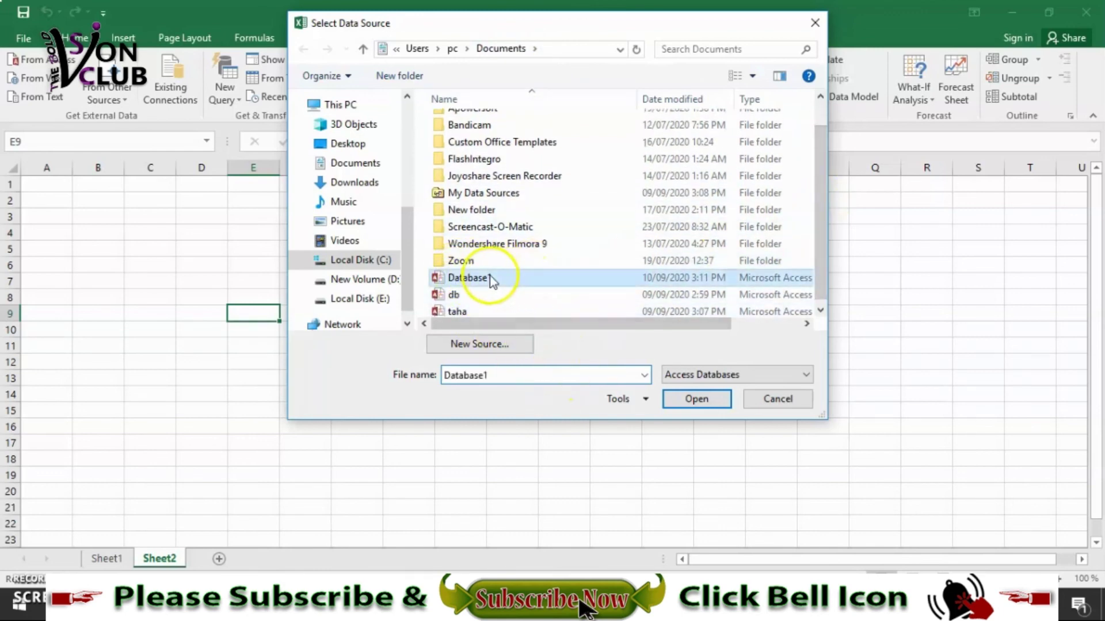
{"action": "left_click", "coordinate": [696, 400]}
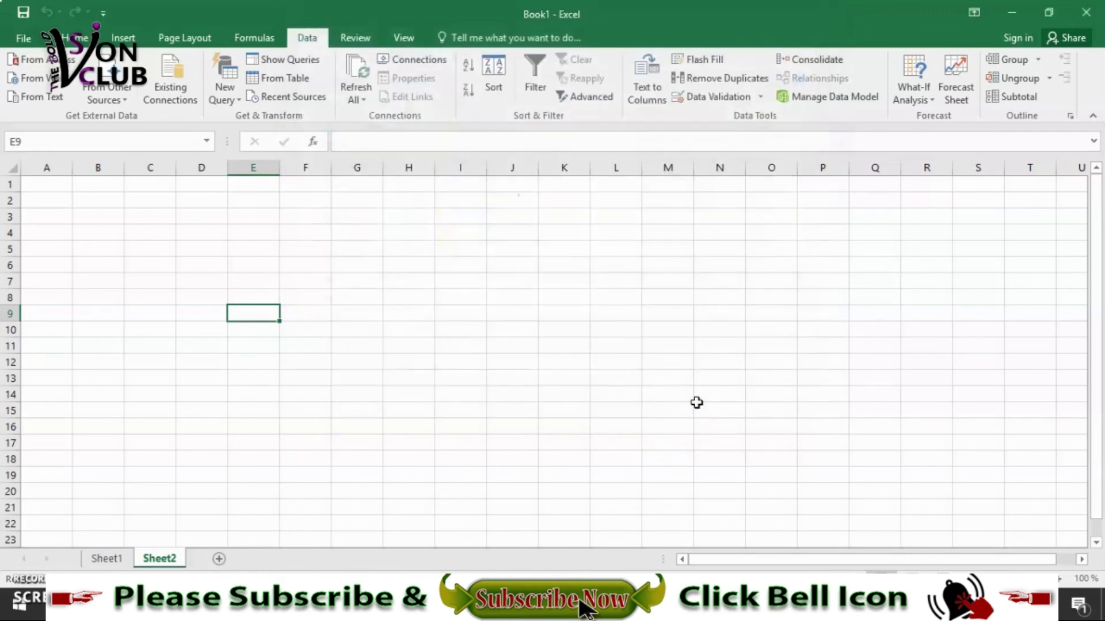
- Import Database1's employee table as a Table at =Sheet2!$D$8 in Excel
{"action": "left_click_drag", "start_coordinate": [427, 237], "coordinate": [654, 228]}
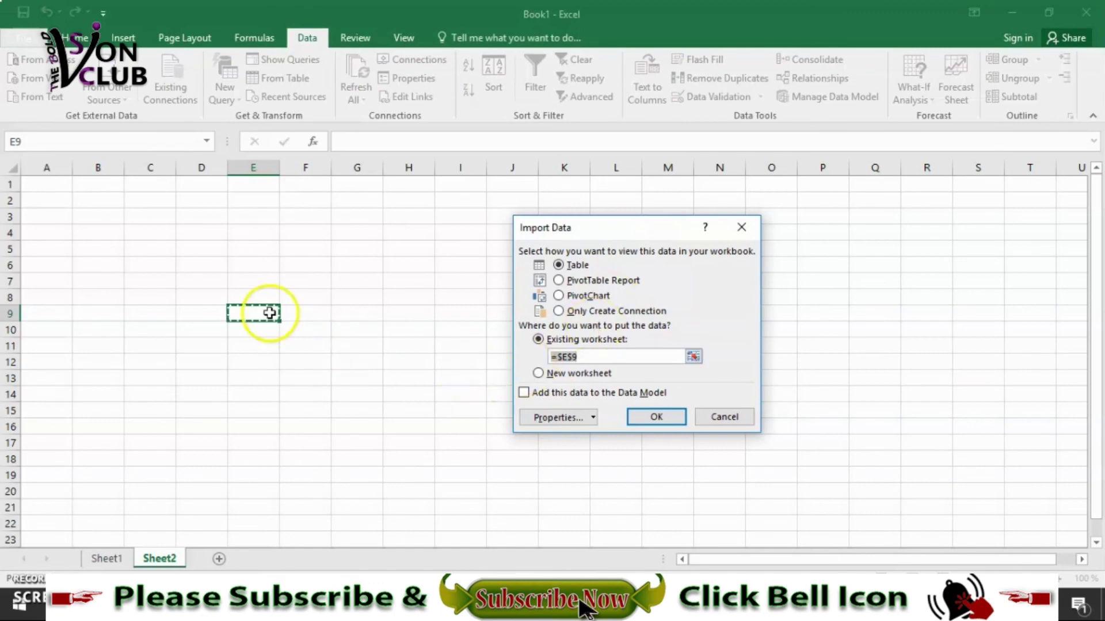
{"action": "left_click", "coordinate": [222, 240]}
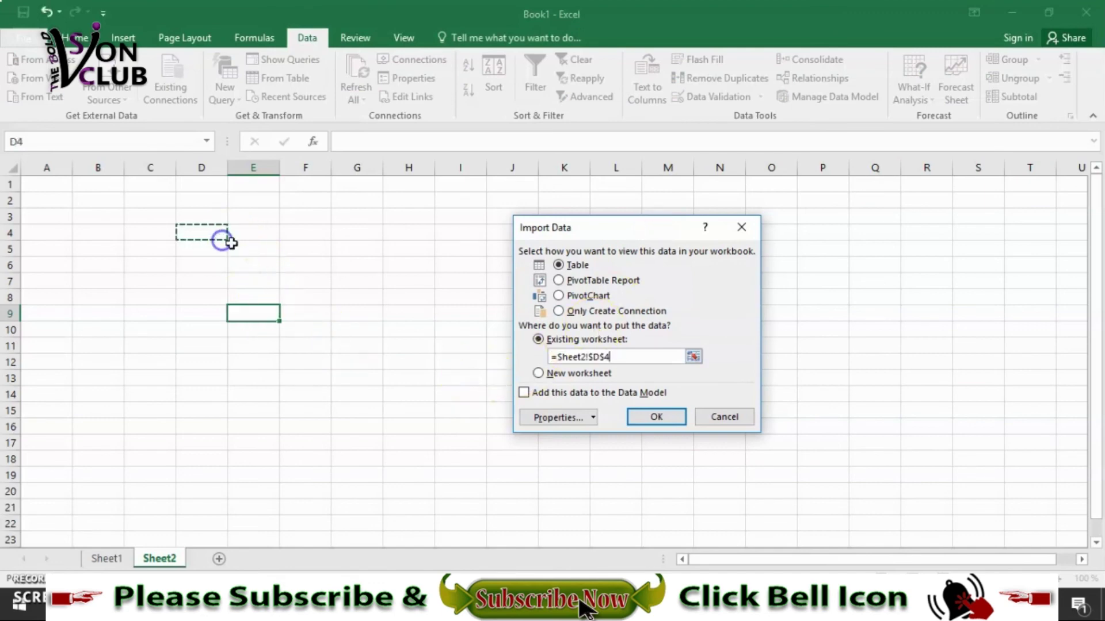
{"action": "left_click", "coordinate": [183, 294]}
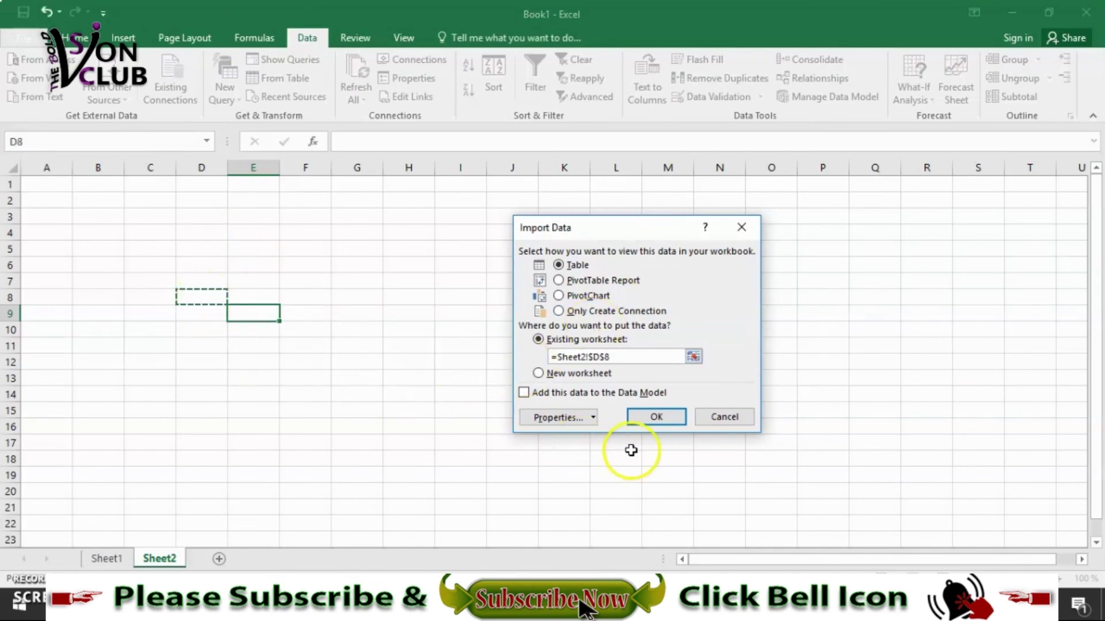
{"action": "left_click", "coordinate": [655, 419]}
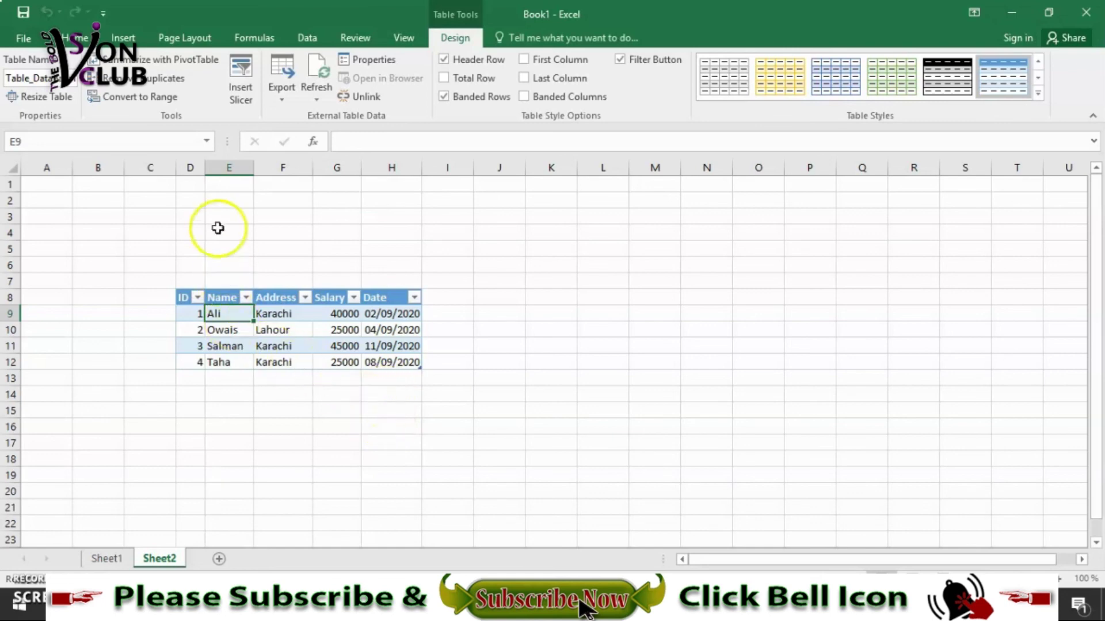
- Widen columns D–H, zoom the sheet to 130%, and check the ID filter without changes
{"action": "left_click_drag", "start_coordinate": [205, 169], "coordinate": [548, 170]}
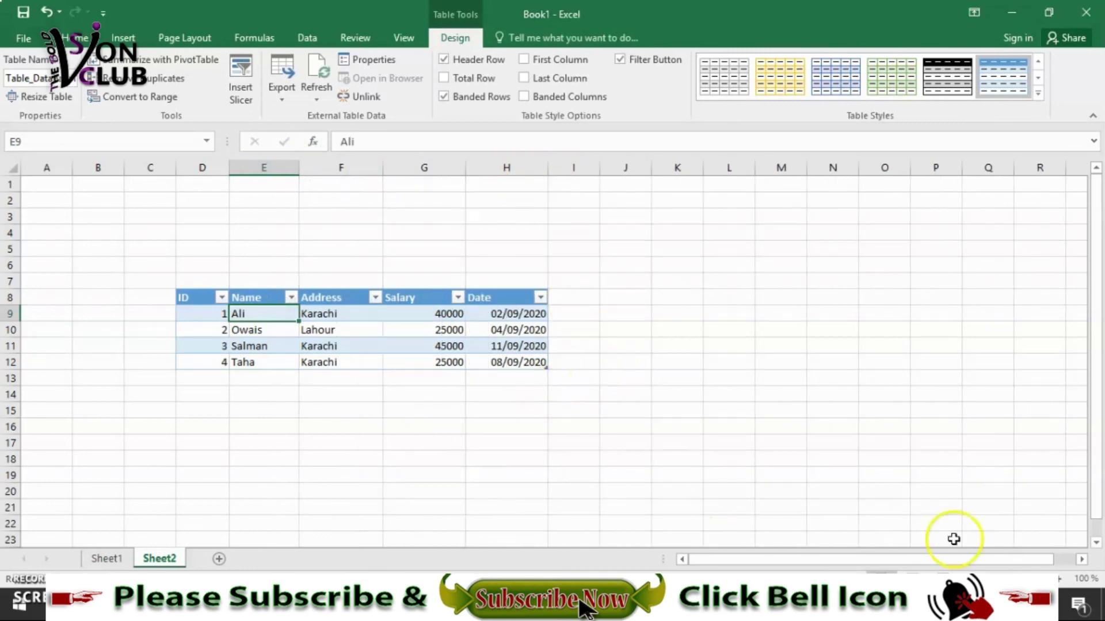
{"action": "left_click", "coordinate": [1059, 580]}
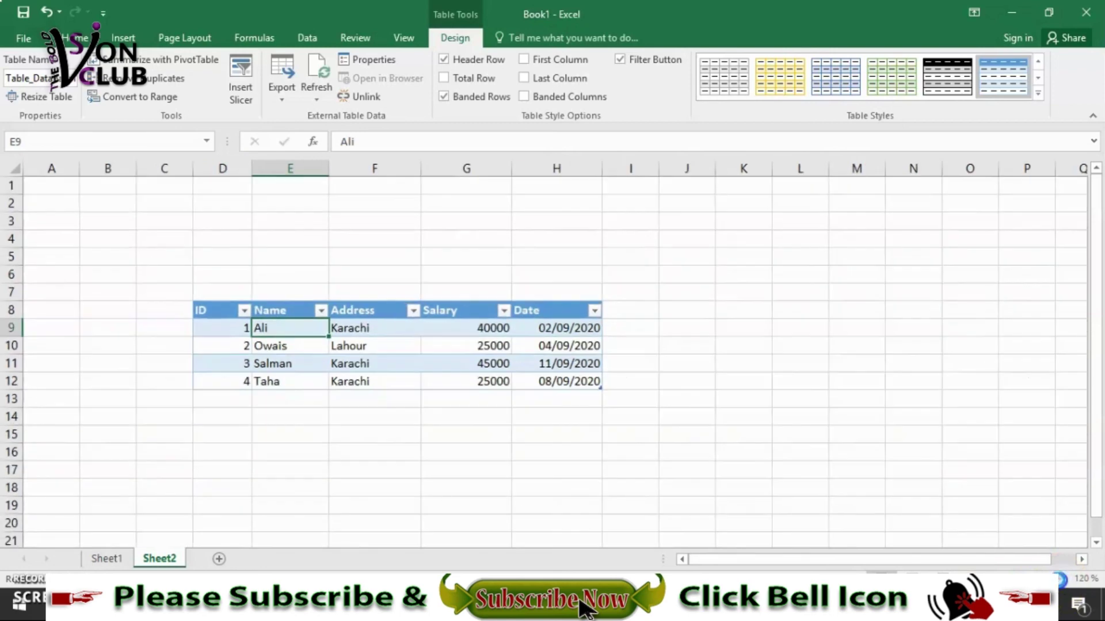
{"action": "left_click", "coordinate": [1060, 580]}
{"action": "left_click", "coordinate": [1060, 580]}
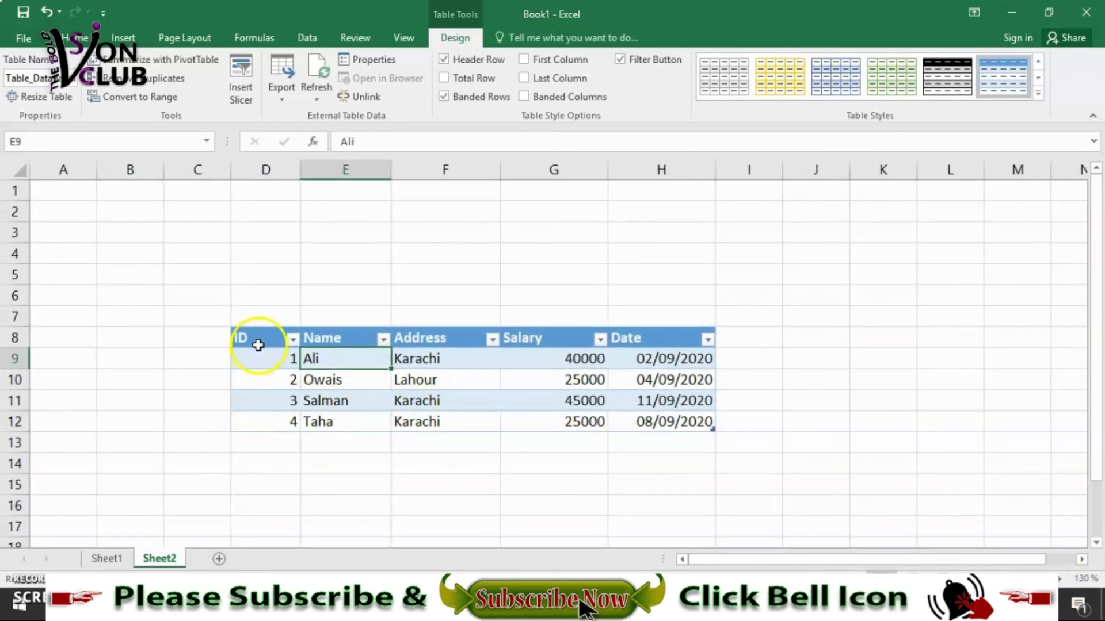
{"action": "left_click", "coordinate": [292, 340]}
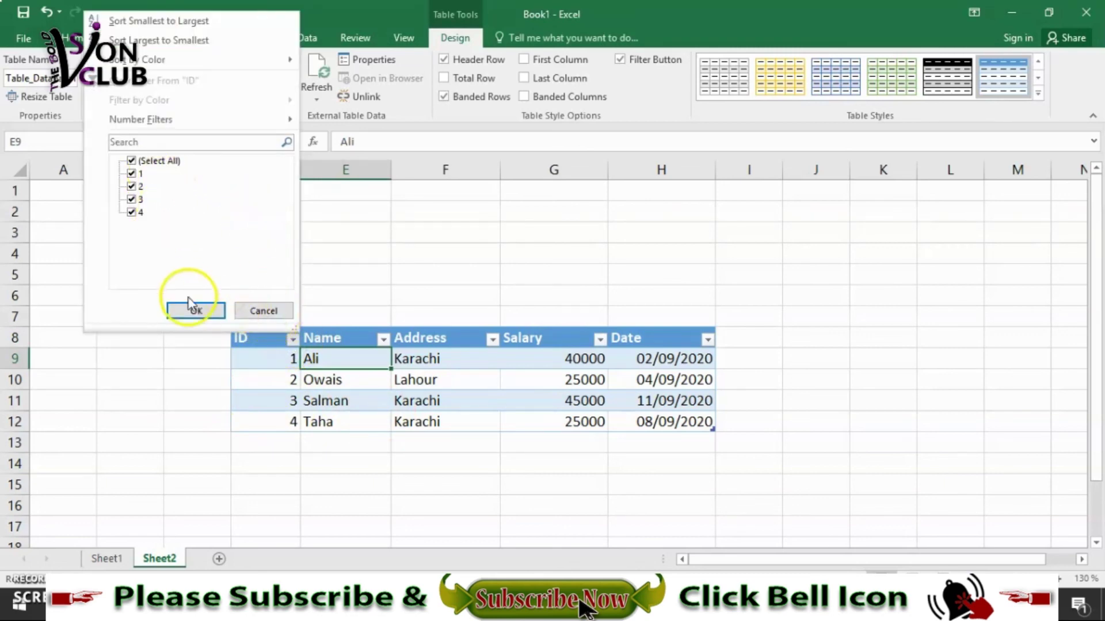
{"action": "left_click", "coordinate": [212, 313]}
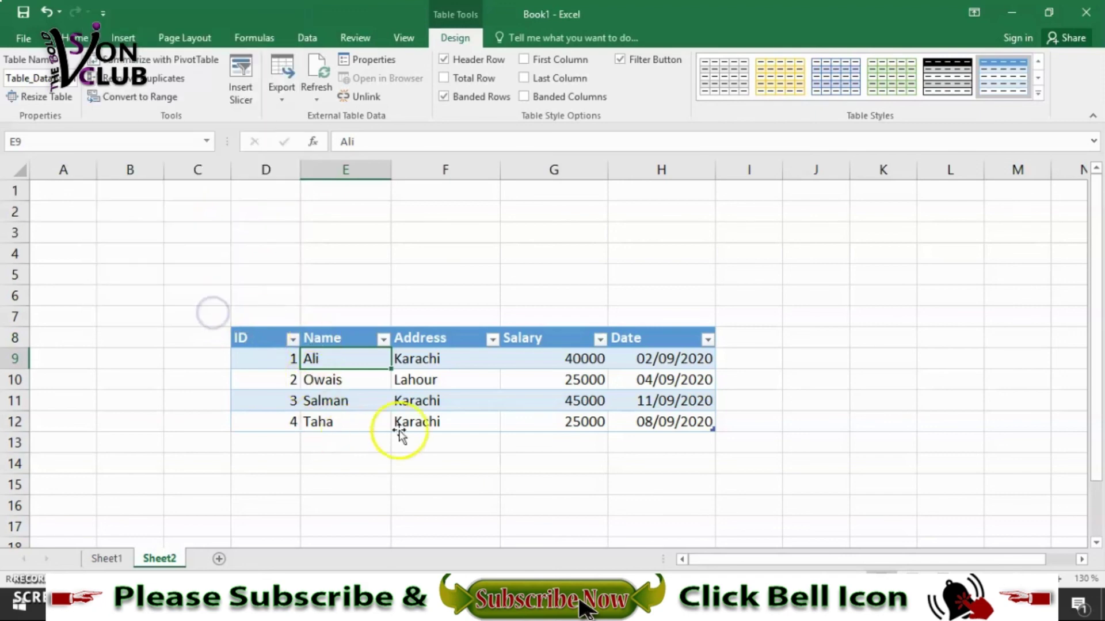